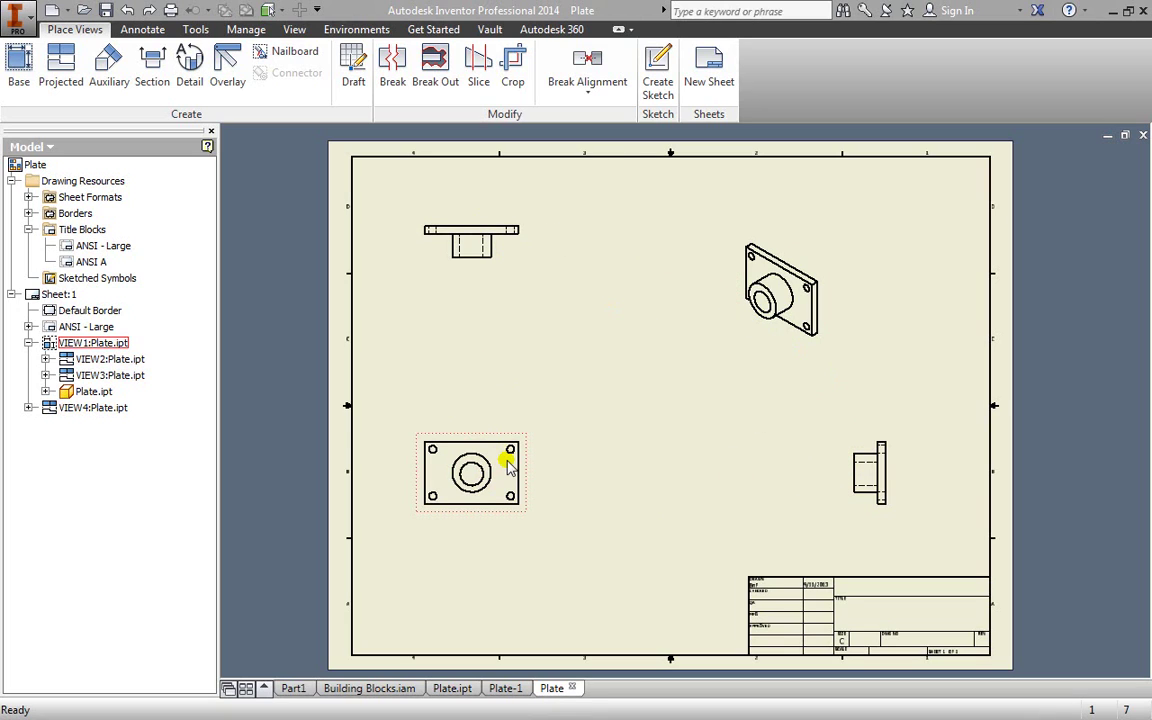
# - Dimension the boss's bottom edge in the top view as 1.25, placed below the view
pyautogui.click(139, 31)
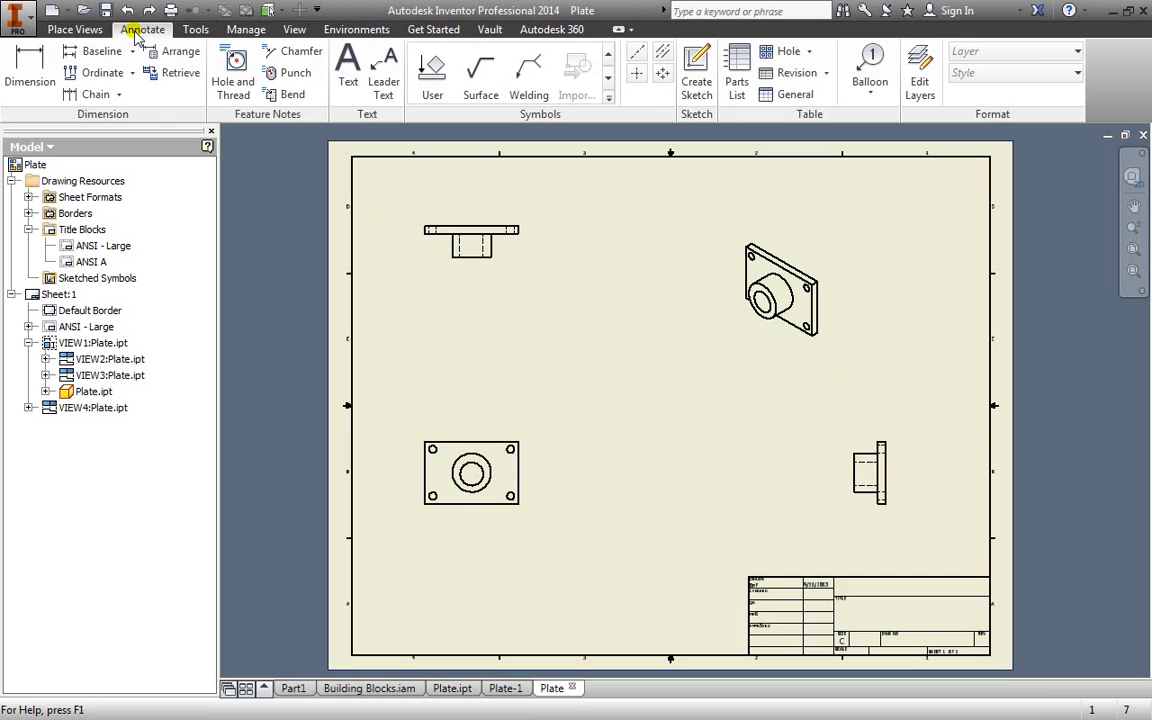
pyautogui.click(30, 70)
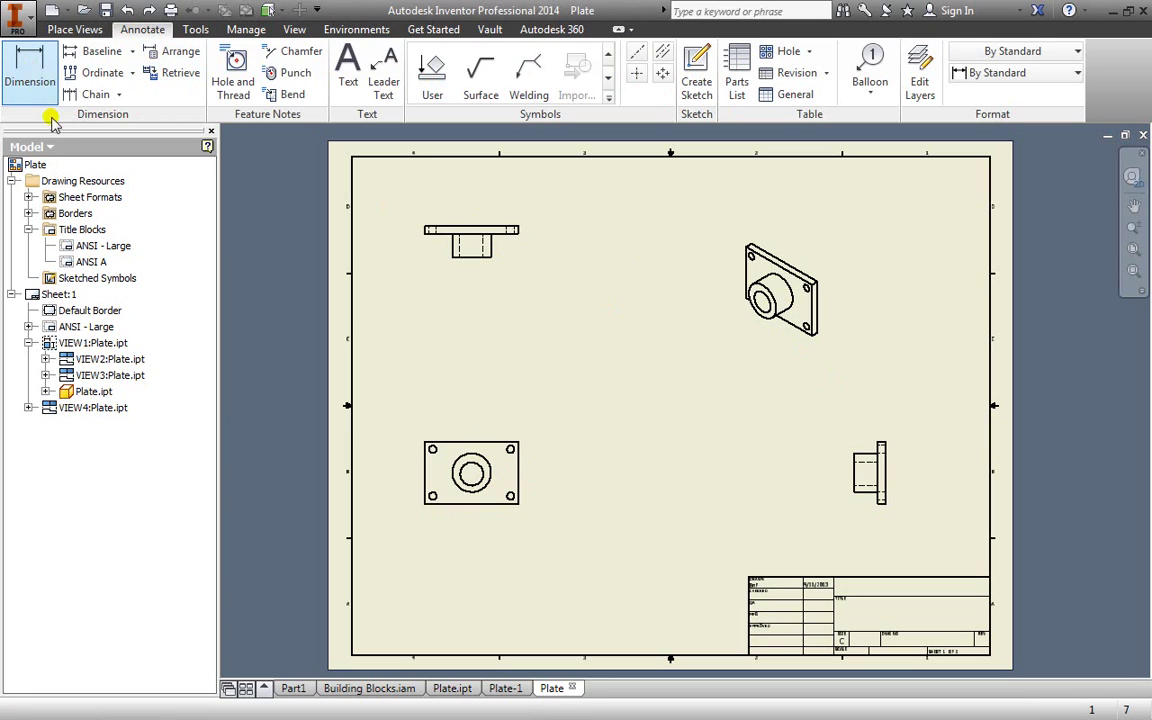
pyautogui.click(455, 258)
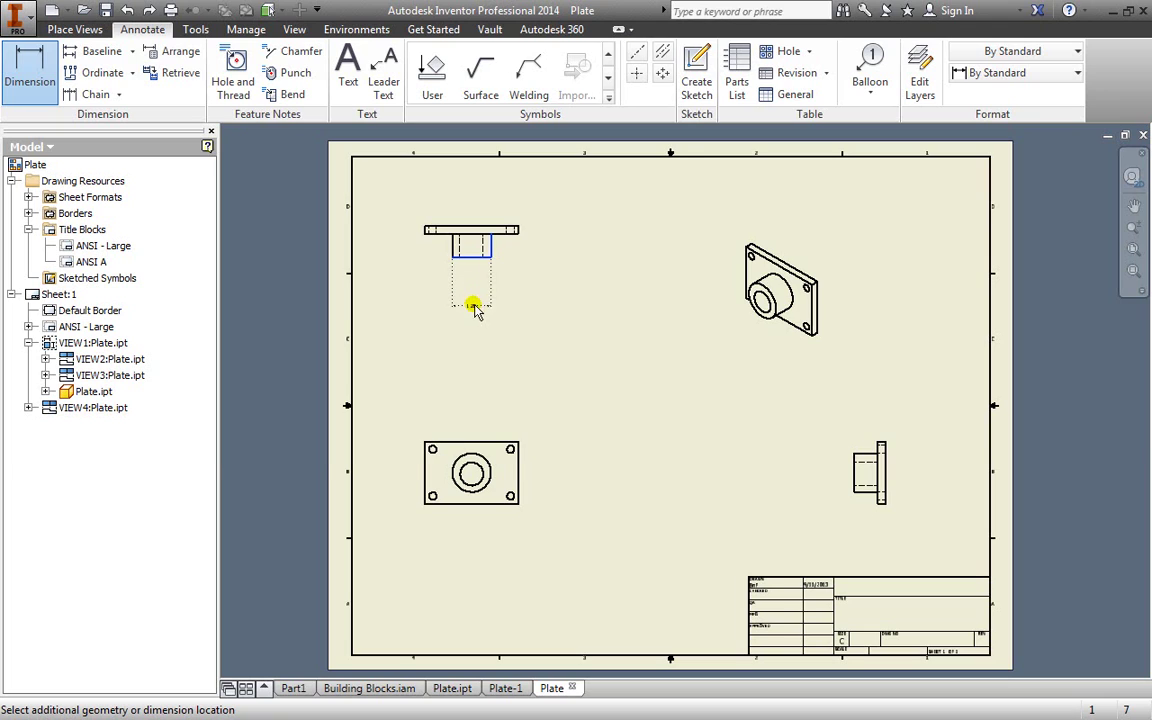
pyautogui.click(475, 308)
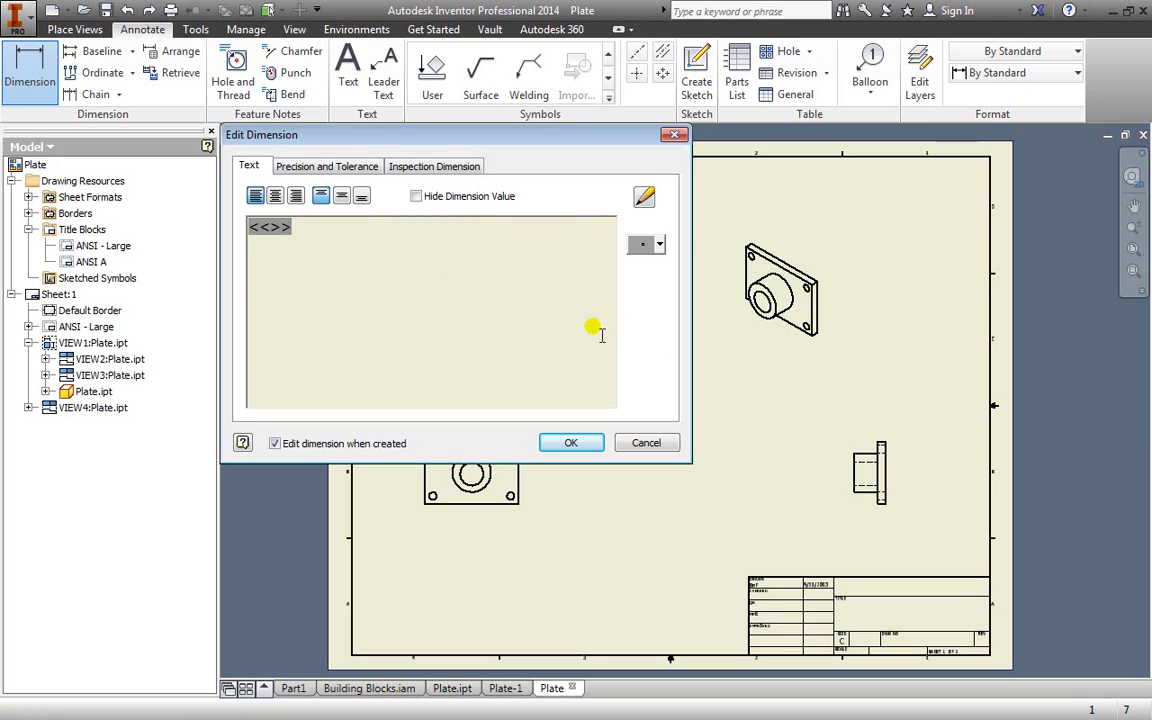
pyautogui.click(319, 164)
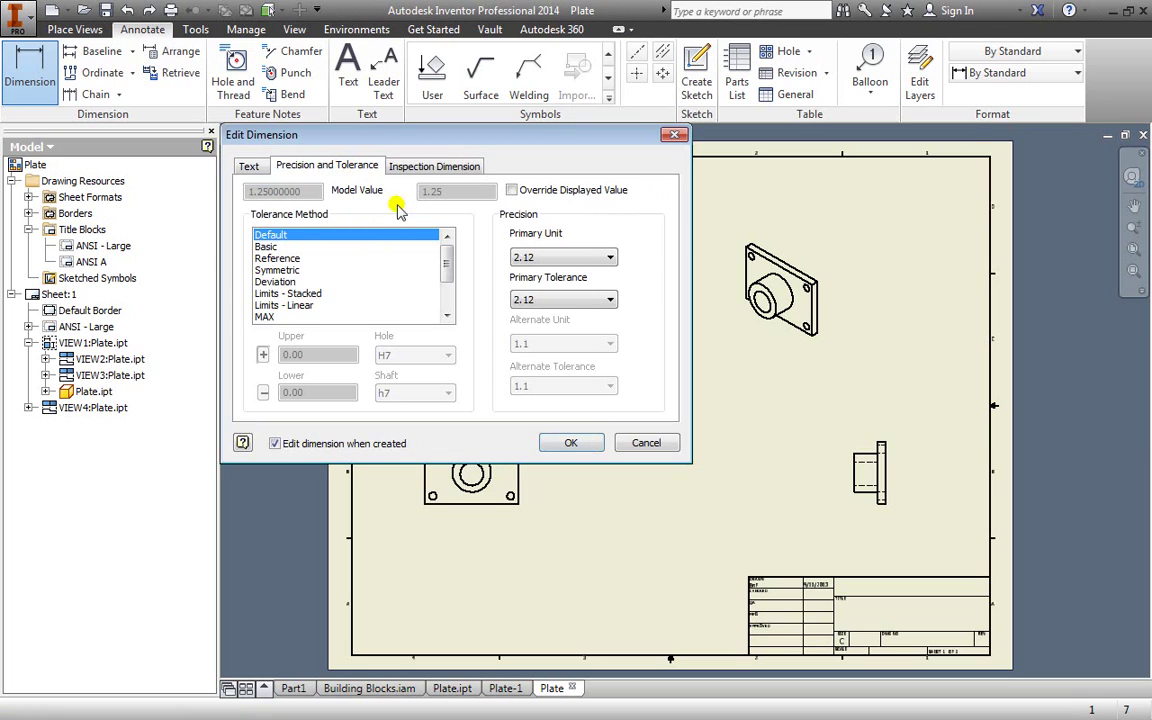
pyautogui.click(425, 167)
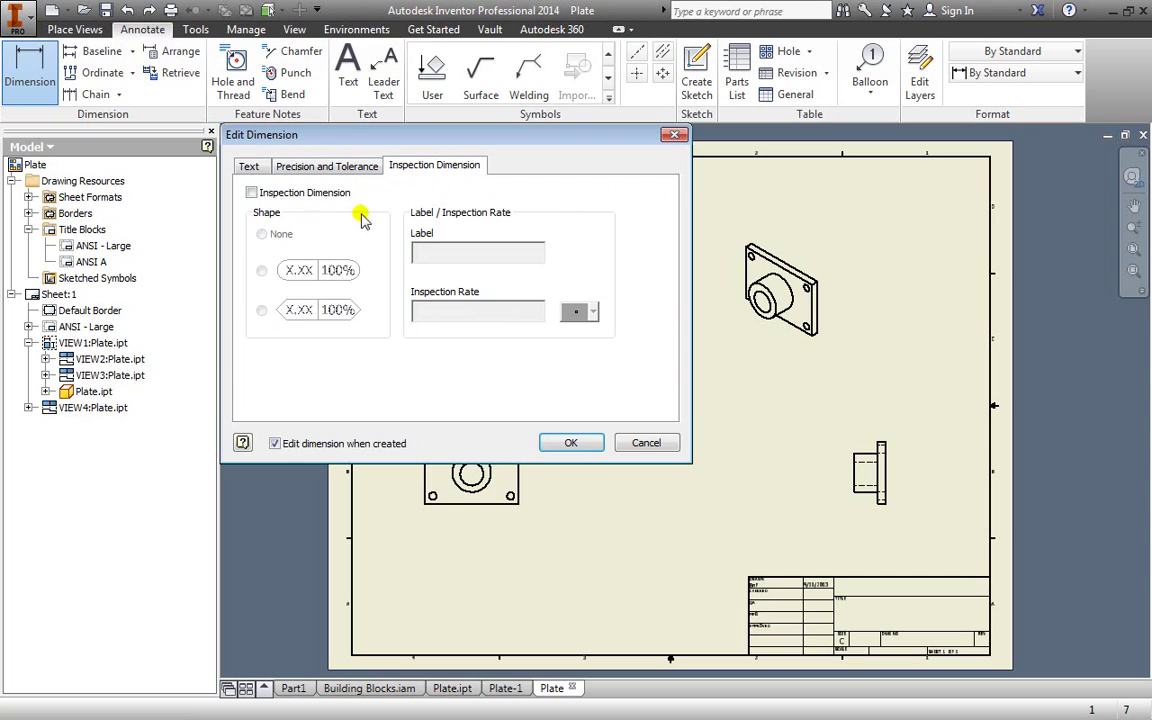
pyautogui.click(250, 166)
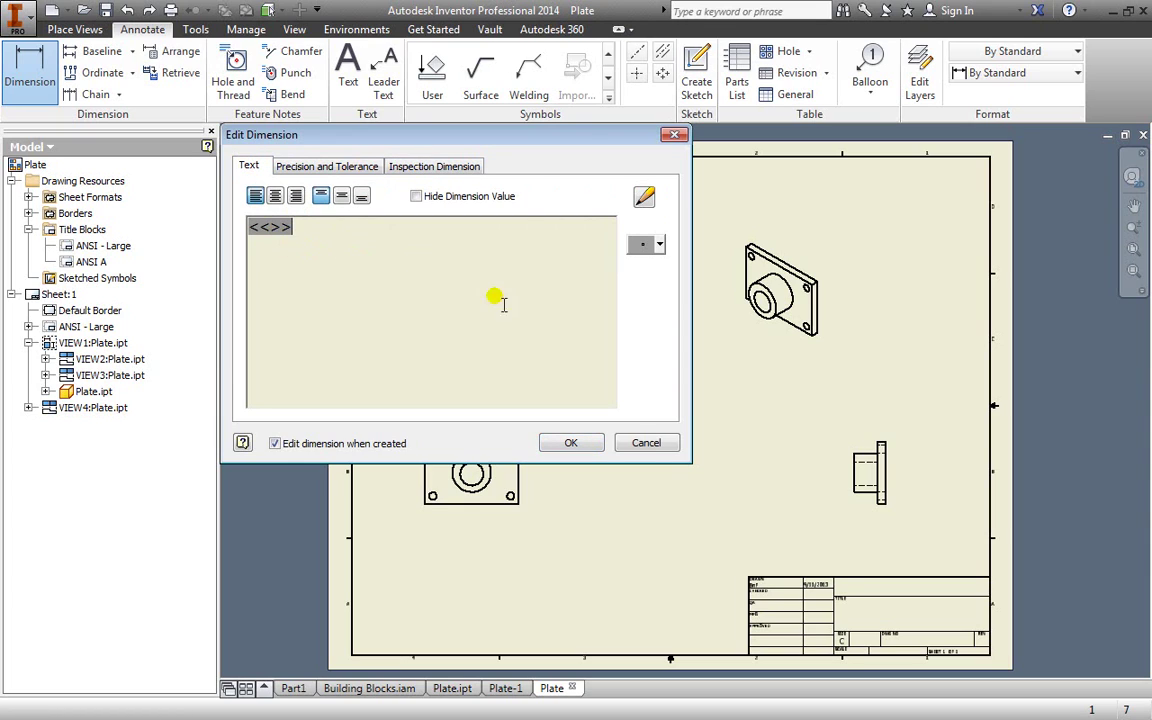
pyautogui.click(572, 444)
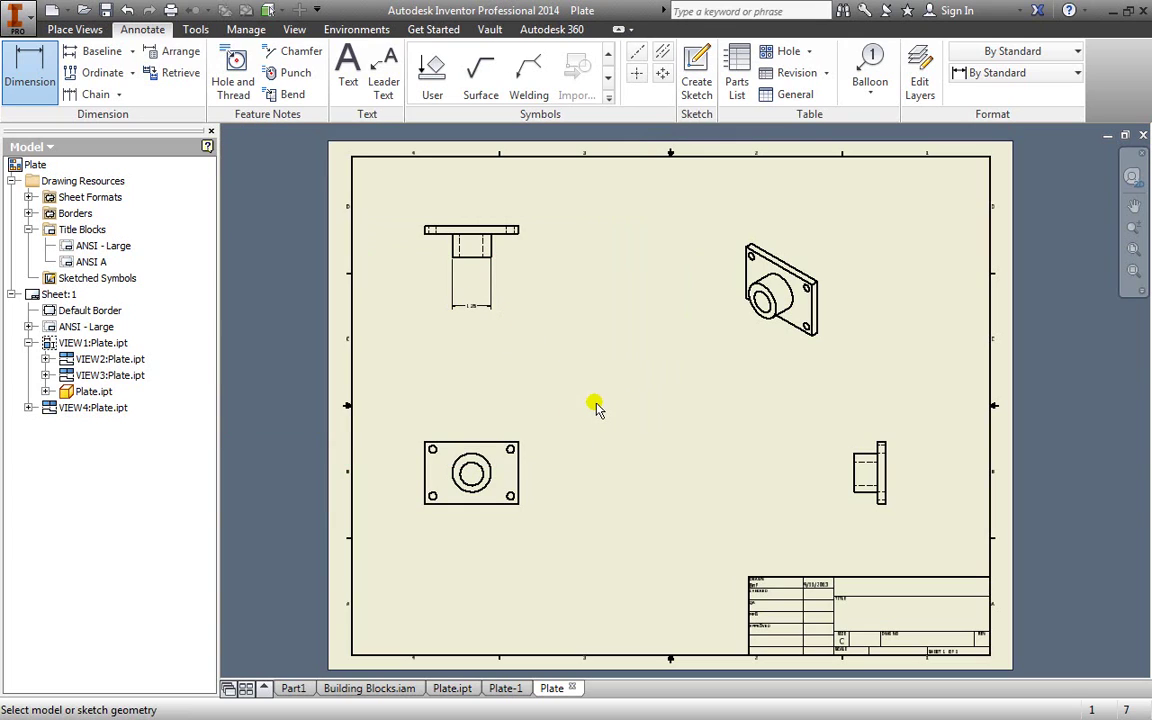
# - Retrieve model dimensions from the whole plate part in the plan view
pyautogui.press('Escape')
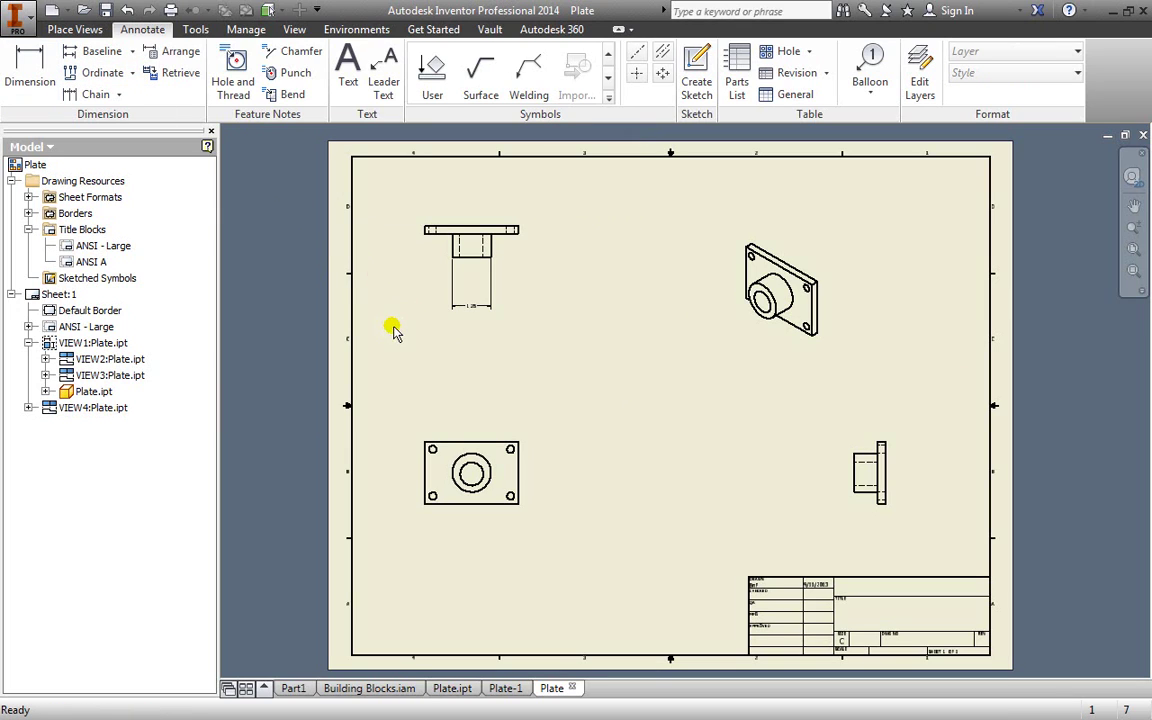
pyautogui.click(176, 73)
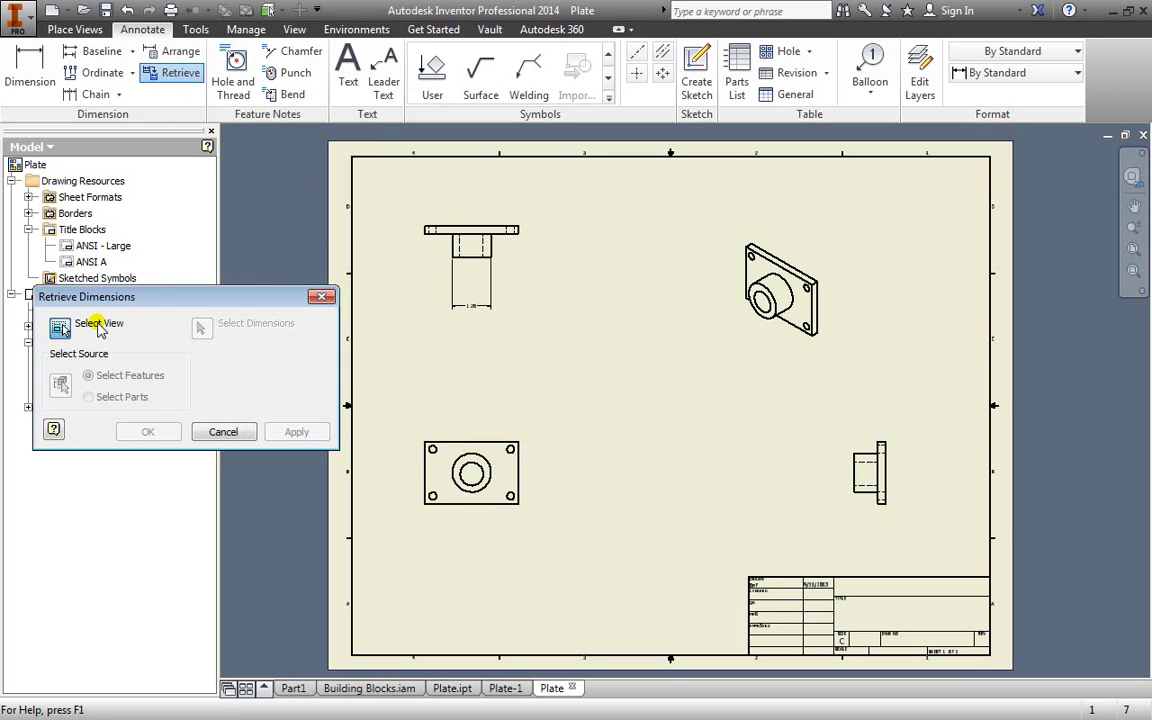
pyautogui.click(447, 442)
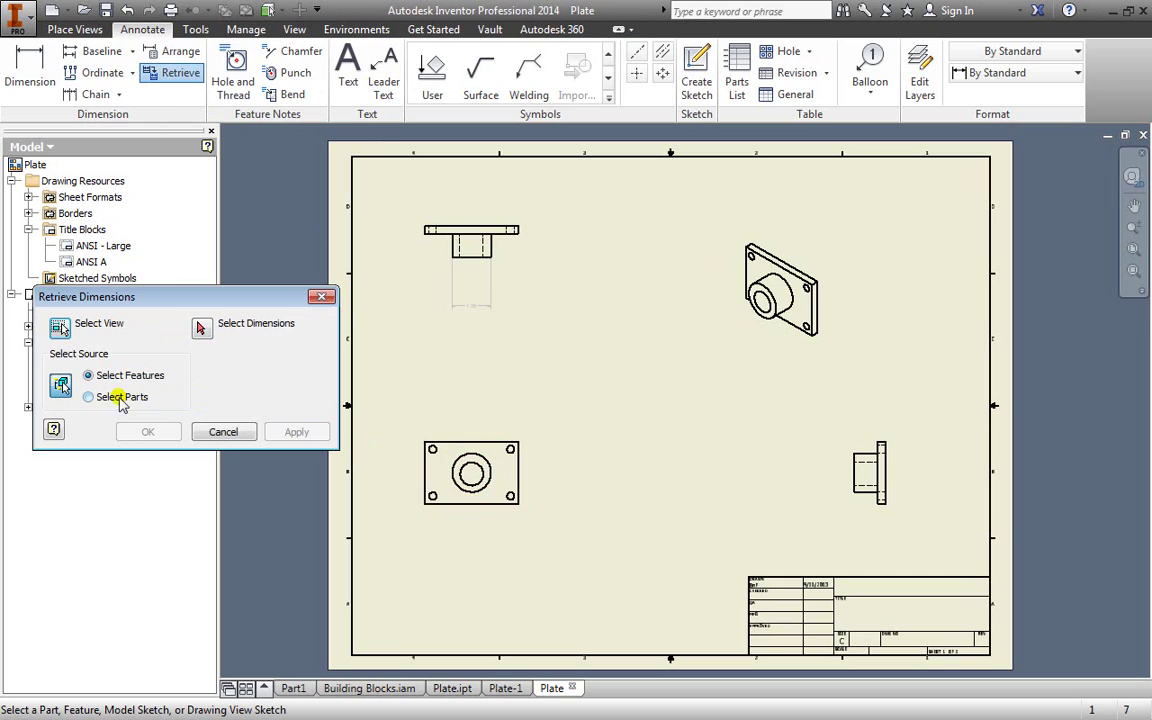
pyautogui.click(88, 397)
pyautogui.click(428, 446)
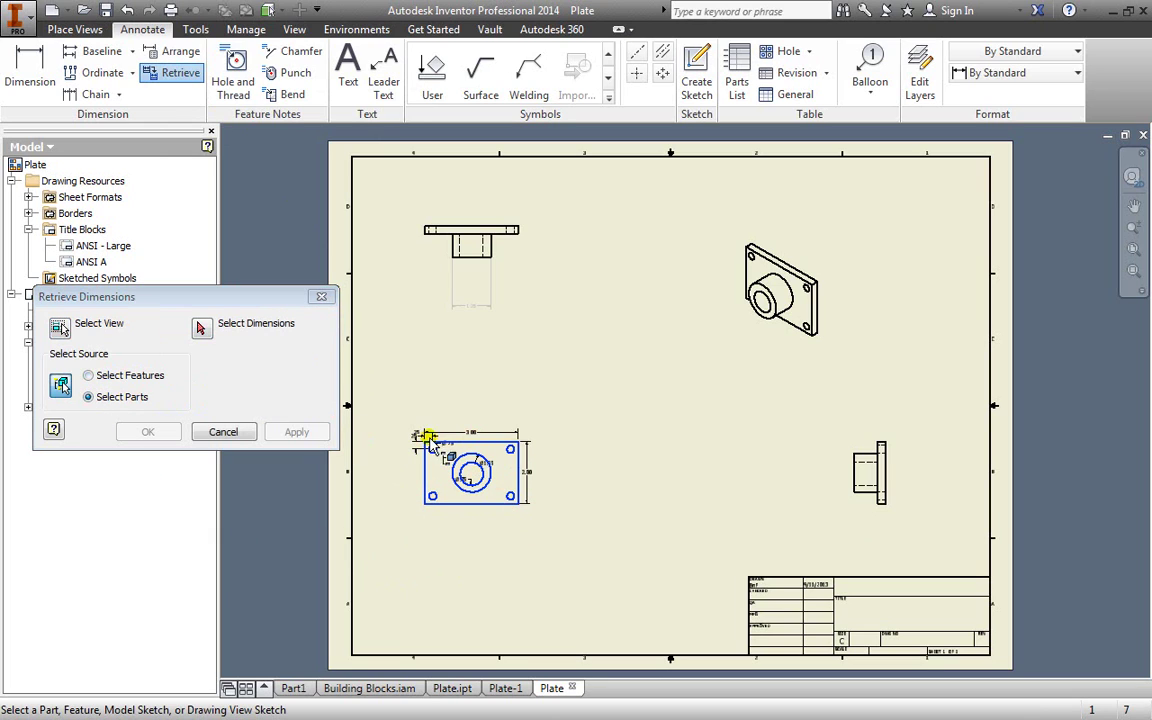
# - Keep all offered dimensions: 3.00, 2.00, .25, Ø.25, Ø1.25 and Ø.75
pyautogui.scroll(2, 490, 487)
pyautogui.scroll(-5, 488, 470)
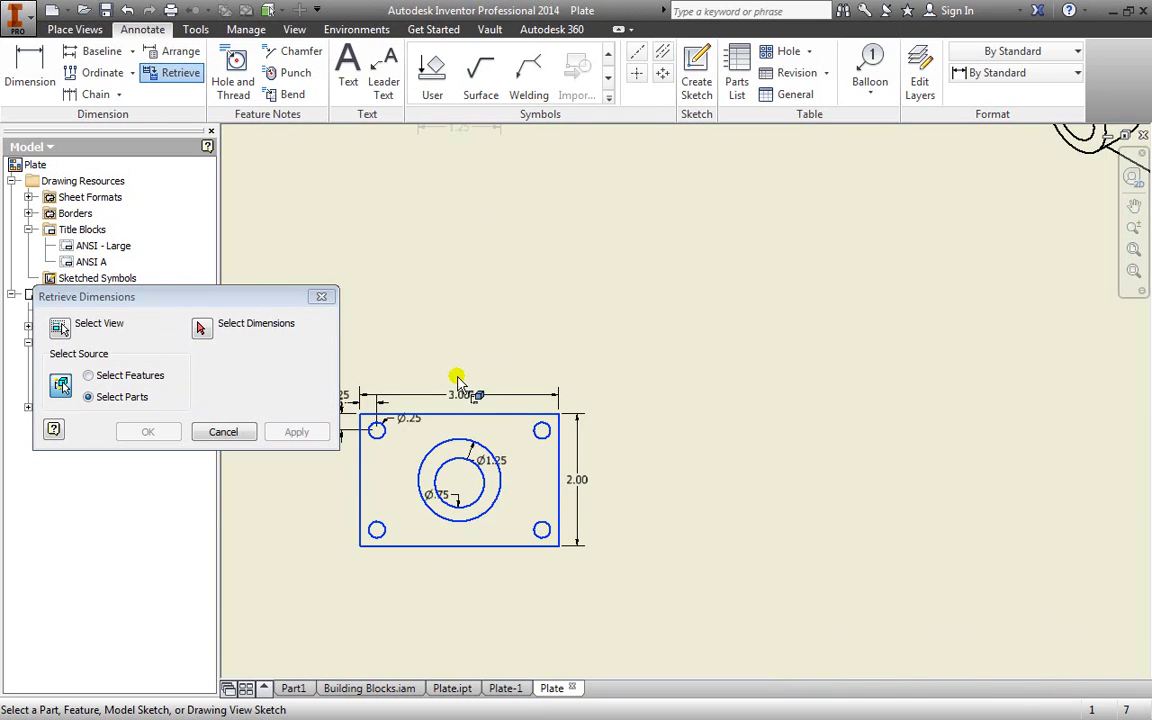
pyautogui.moveTo(455, 378); pyautogui.dragTo(535, 375, button='middle')
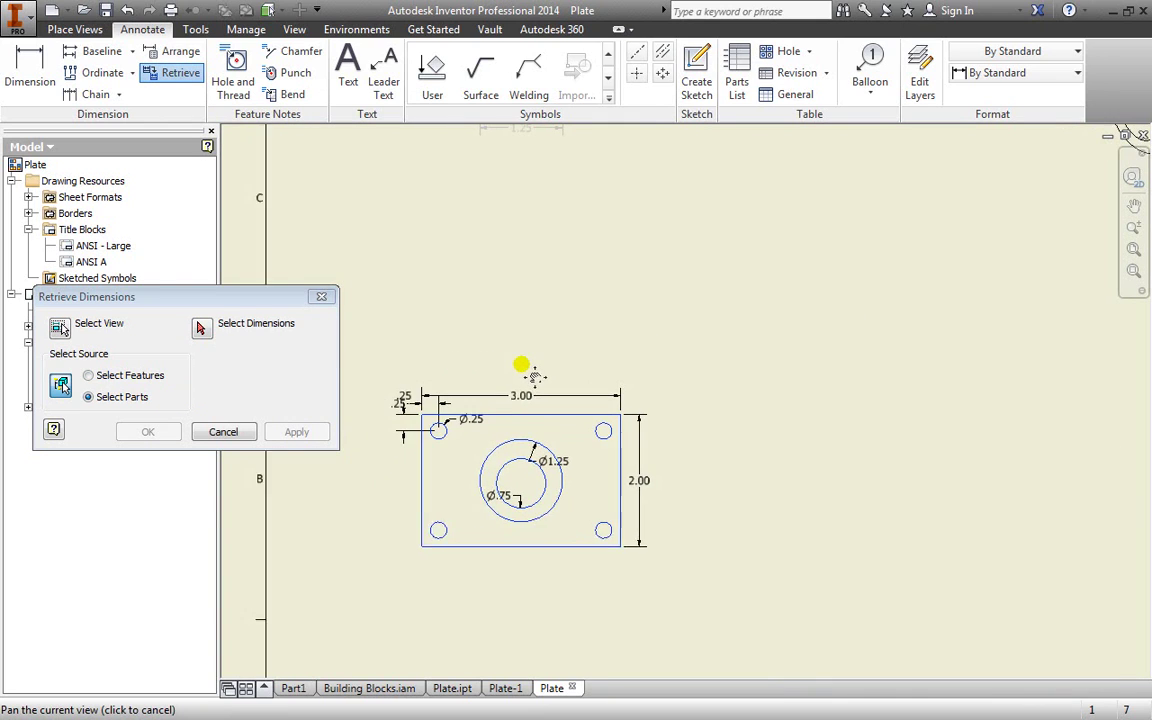
pyautogui.click(203, 327)
pyautogui.moveTo(381, 353); pyautogui.dragTo(700, 588)
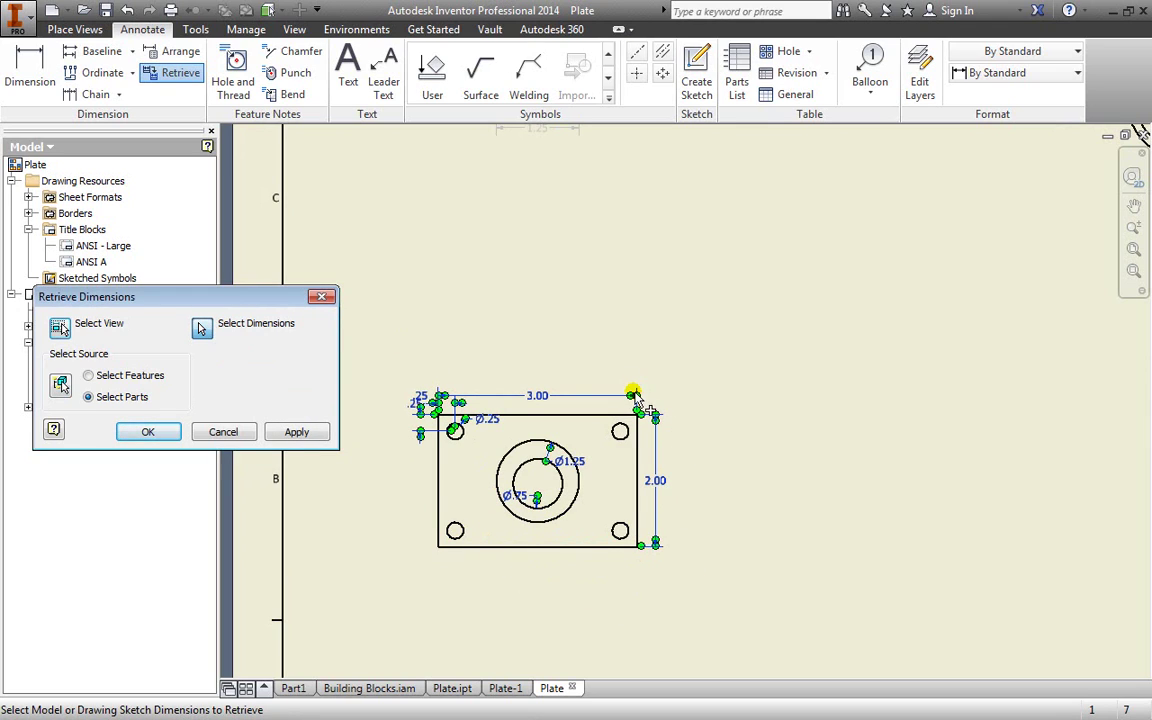
pyautogui.click(299, 432)
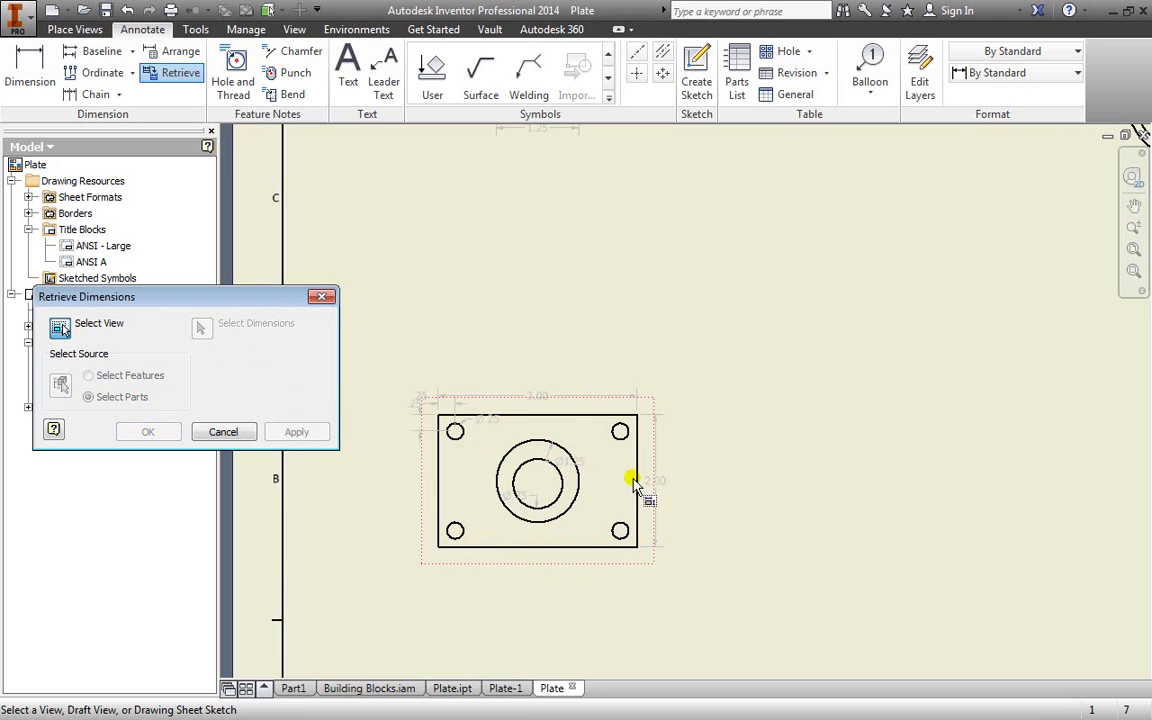
pyautogui.click(322, 297)
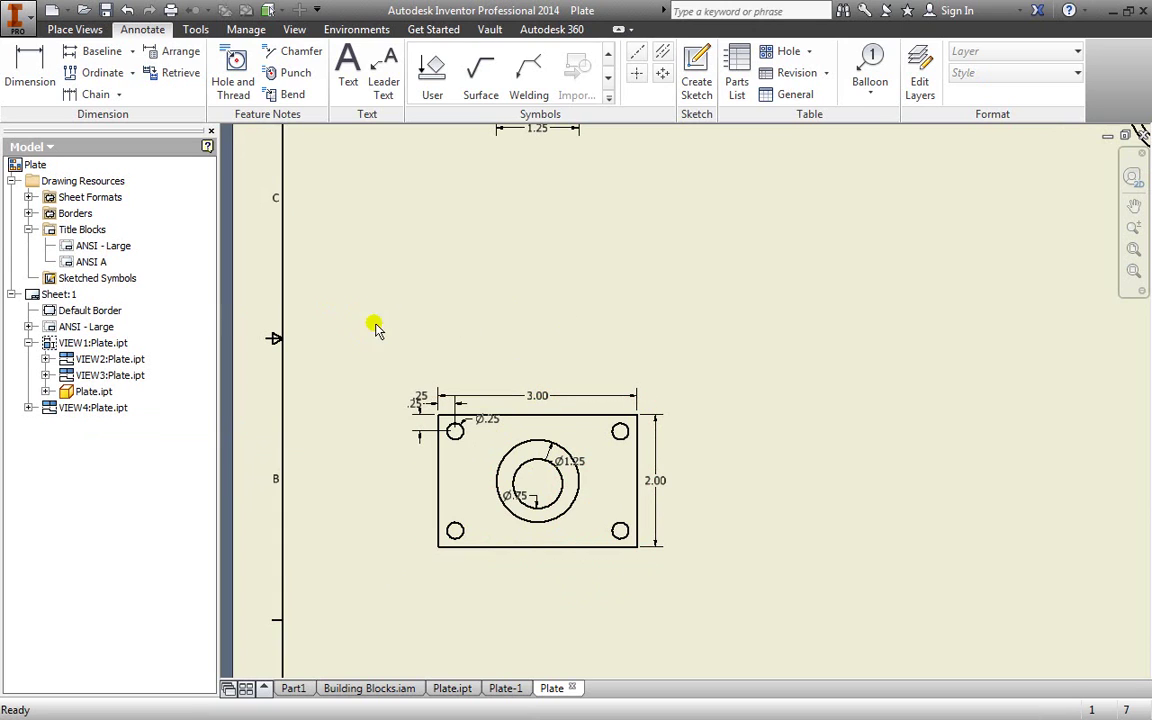
# - Move the Ø.75 and Ø1.25 labels onto leaders below the plate
pyautogui.scroll(-3, 545, 280)
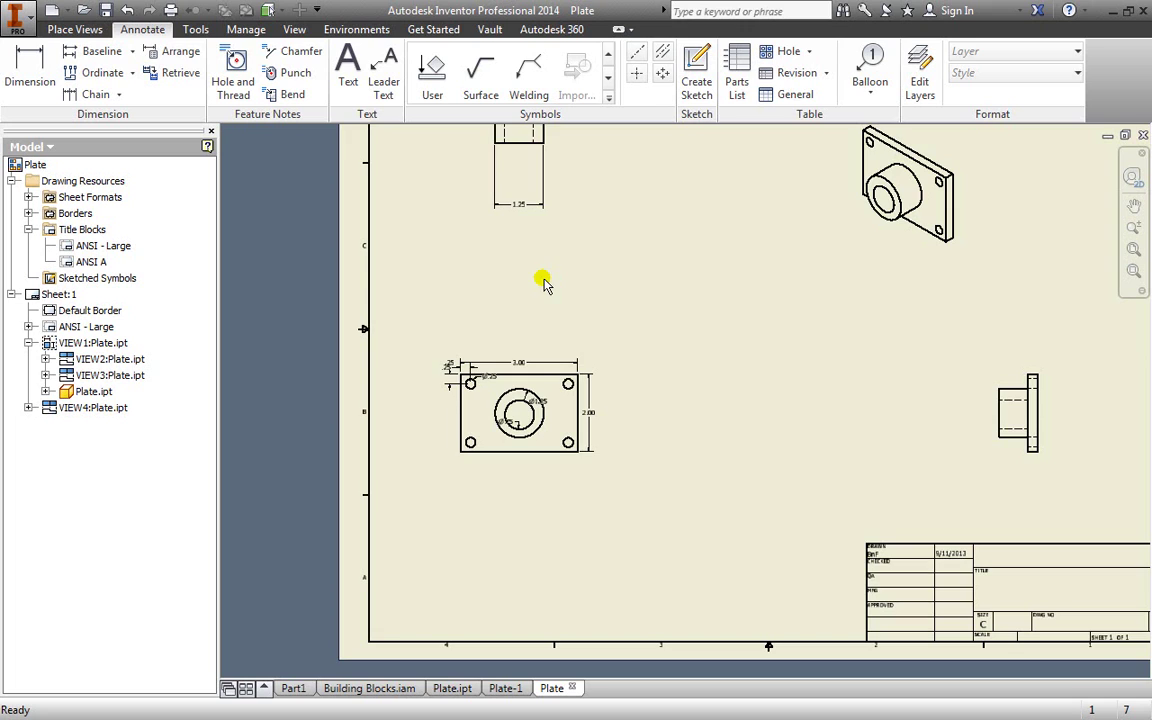
pyautogui.scroll(4, 504, 401)
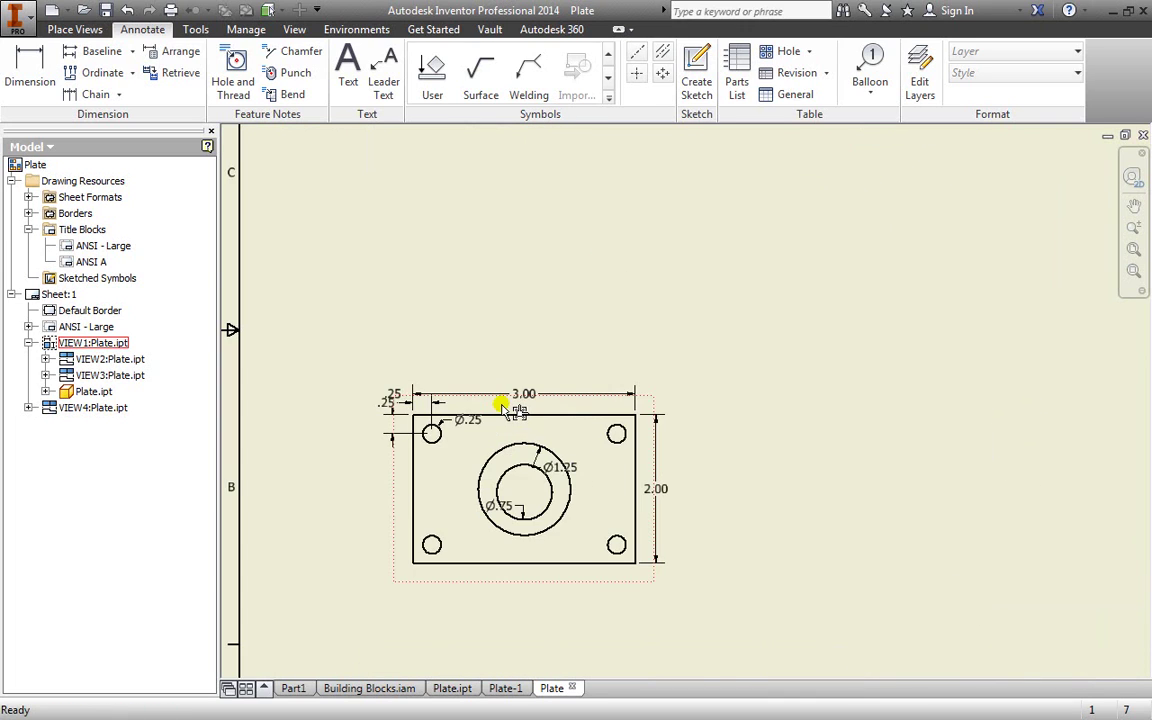
pyautogui.moveTo(605, 350); pyautogui.dragTo(624, 218, button='middle')
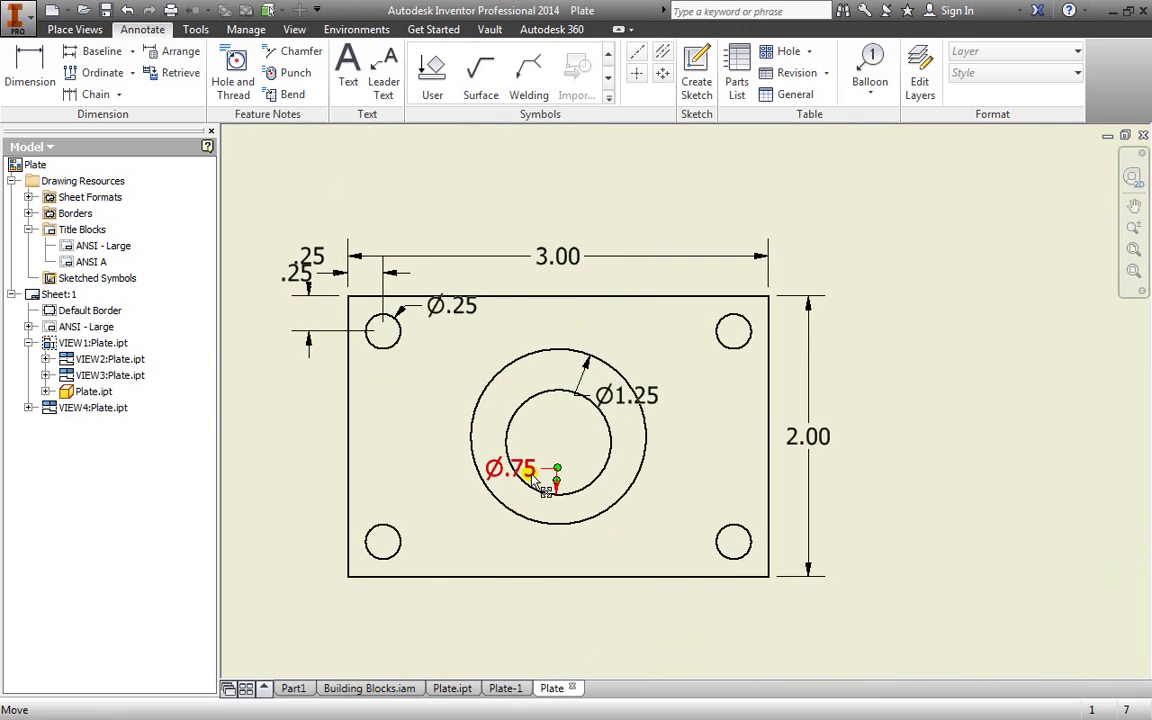
pyautogui.moveTo(555, 470); pyautogui.dragTo(418, 628)
pyautogui.moveTo(600, 392); pyautogui.dragTo(648, 638)
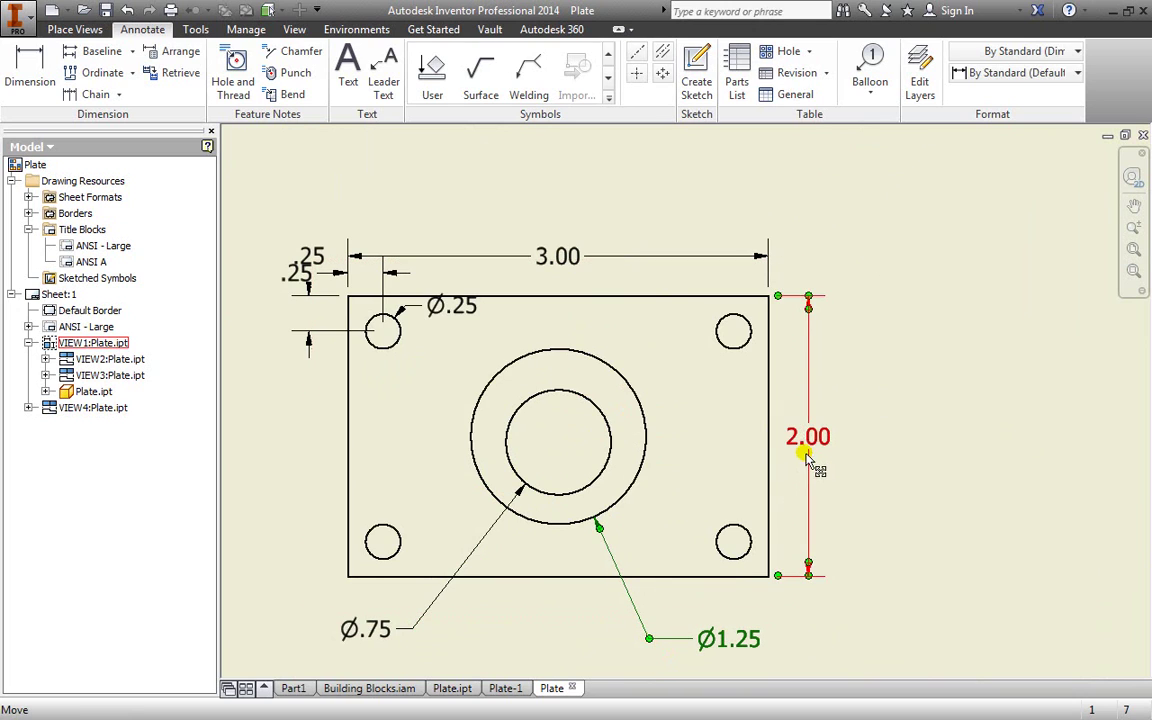
# - Move the 2.00, Ø.25, 3.00 and both .25 dimensions clear of the plate
pyautogui.moveTo(820, 448); pyautogui.dragTo(868, 445)
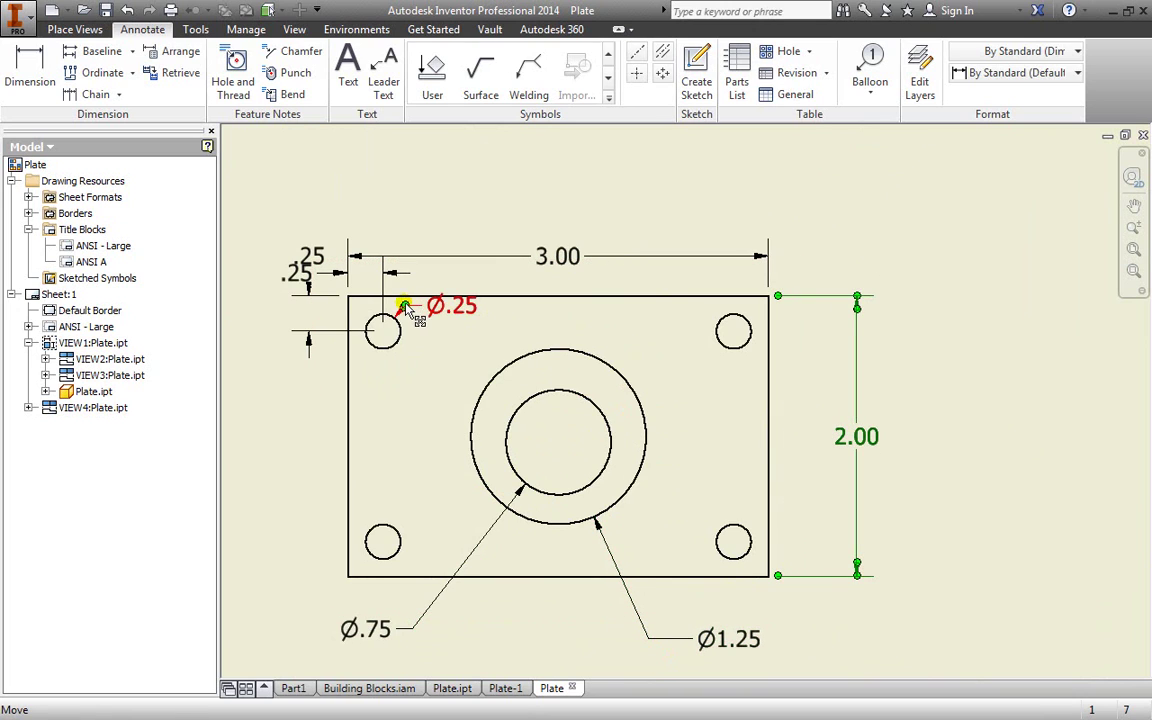
pyautogui.moveTo(405, 310); pyautogui.dragTo(442, 273)
pyautogui.moveTo(557, 256); pyautogui.dragTo(541, 170)
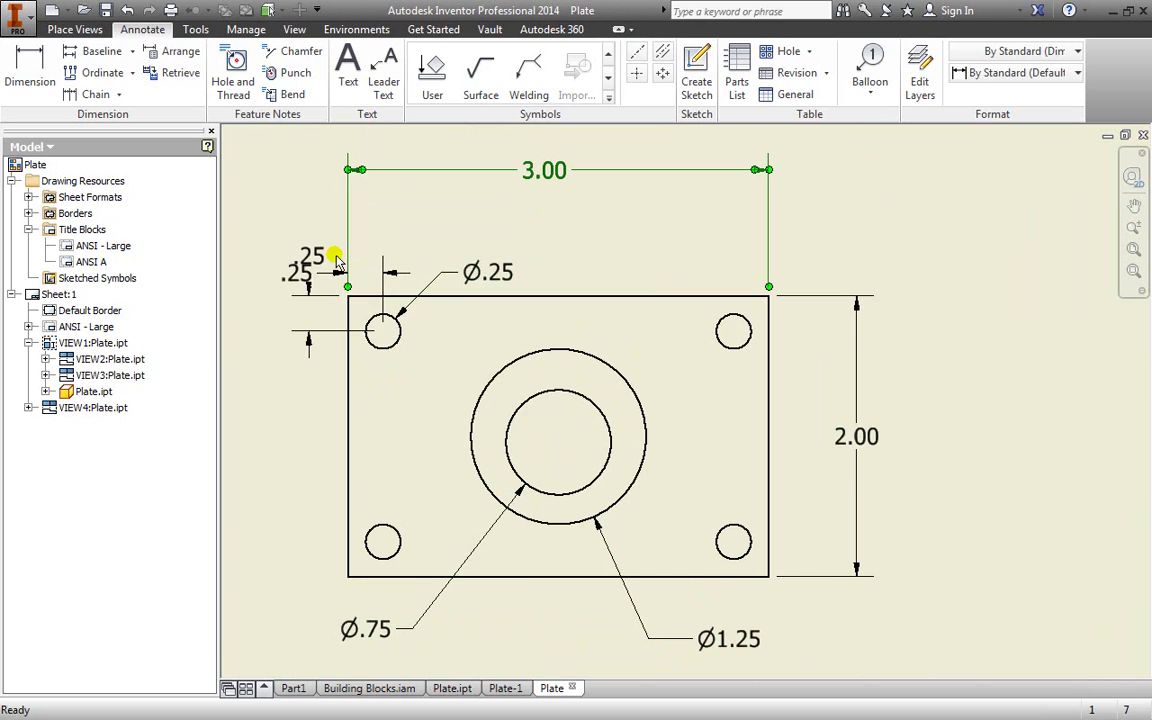
pyautogui.moveTo(337, 262); pyautogui.dragTo(430, 221)
pyautogui.moveTo(310, 257); pyautogui.dragTo(281, 256)
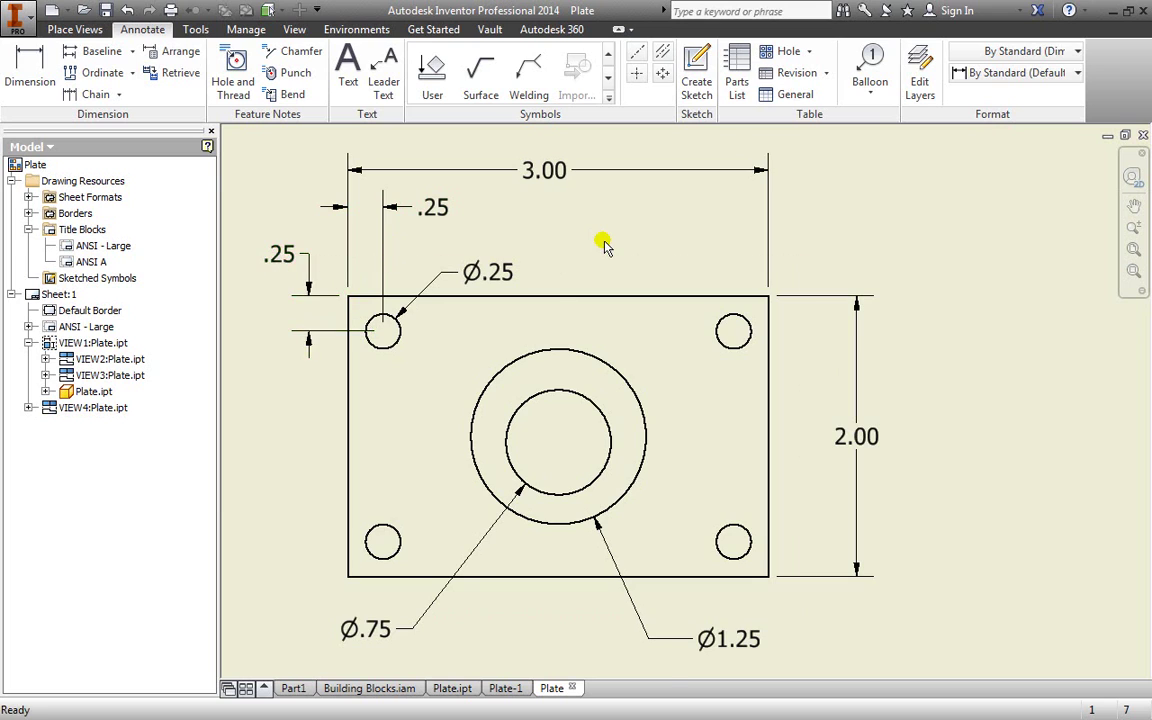
pyautogui.scroll(4, 604, 245)
pyautogui.scroll(-6, 604, 270)
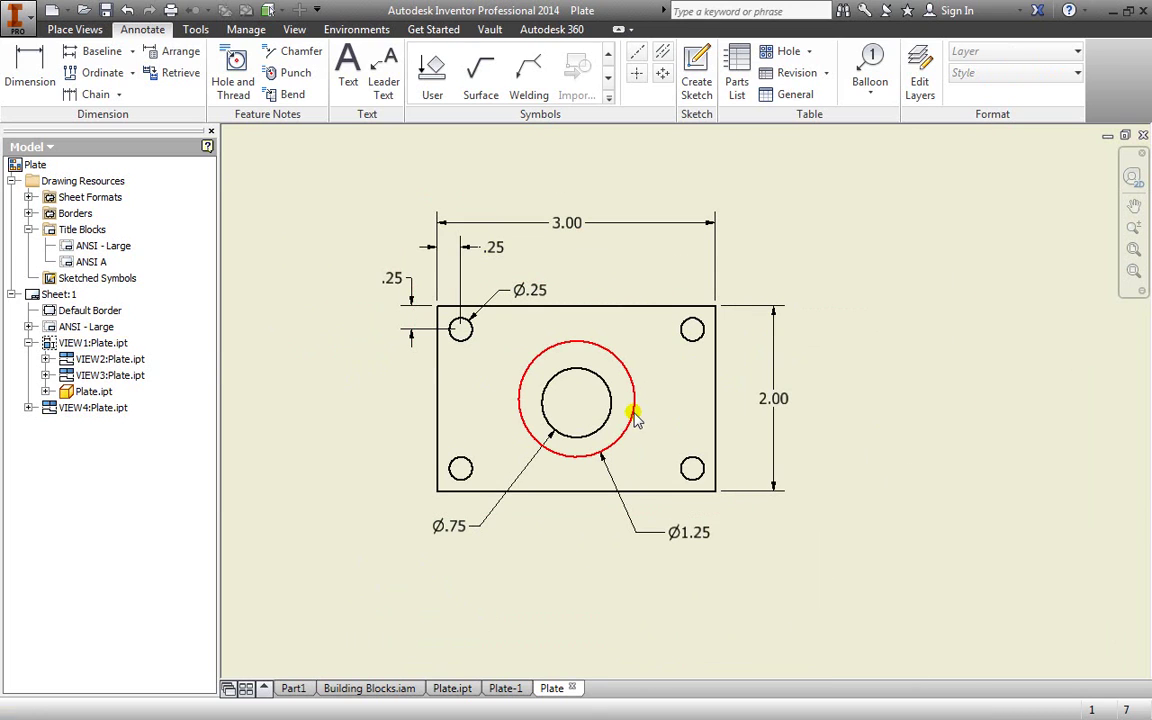
pyautogui.scroll(-4, 638, 368)
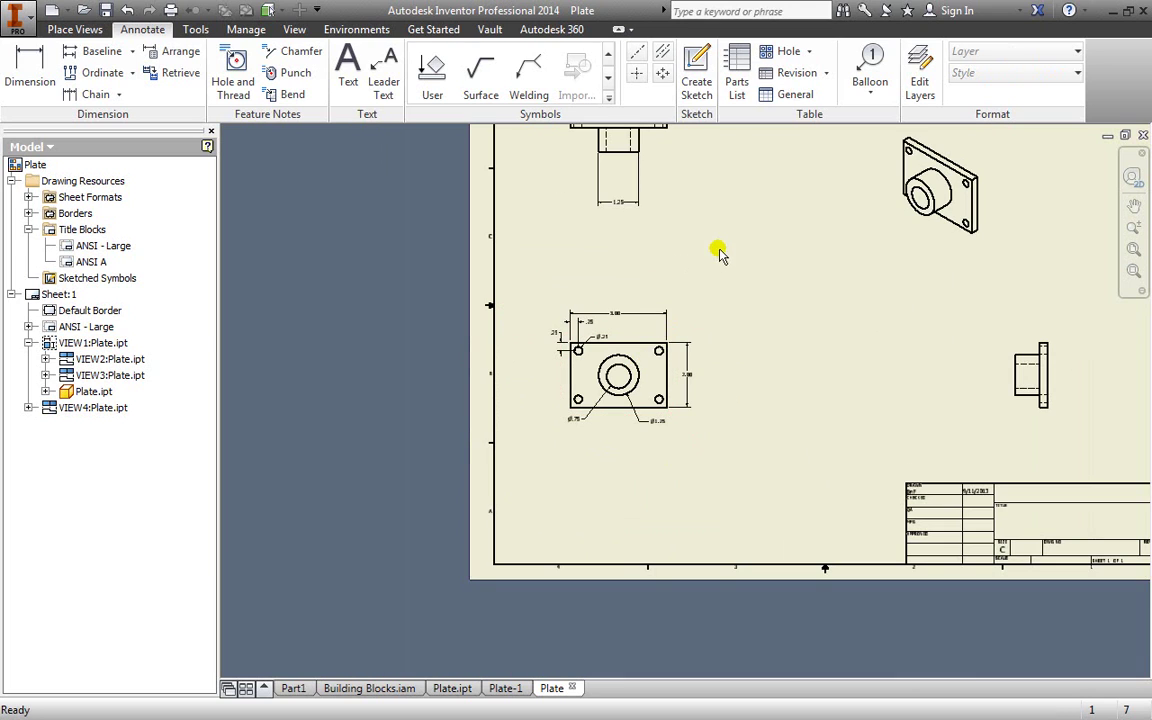
pyautogui.moveTo(718, 253)
pyautogui.mouseDown(button='middle')
pyautogui.moveTo(726, 260)
pyautogui.moveTo(652, 348)
pyautogui.mouseUp(button='middle')
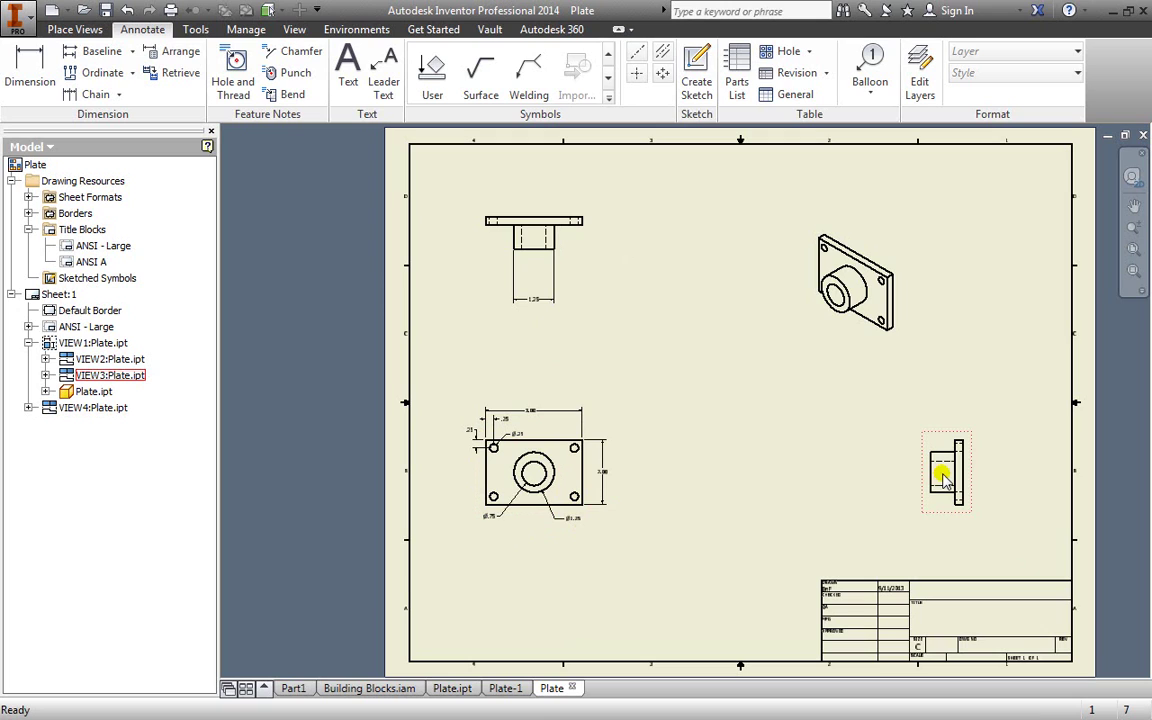
# - Reattach the 3.00 dimension to the top edge of the projected top view
pyautogui.scroll(-1, 582, 445)
pyautogui.scroll(4, 575, 432)
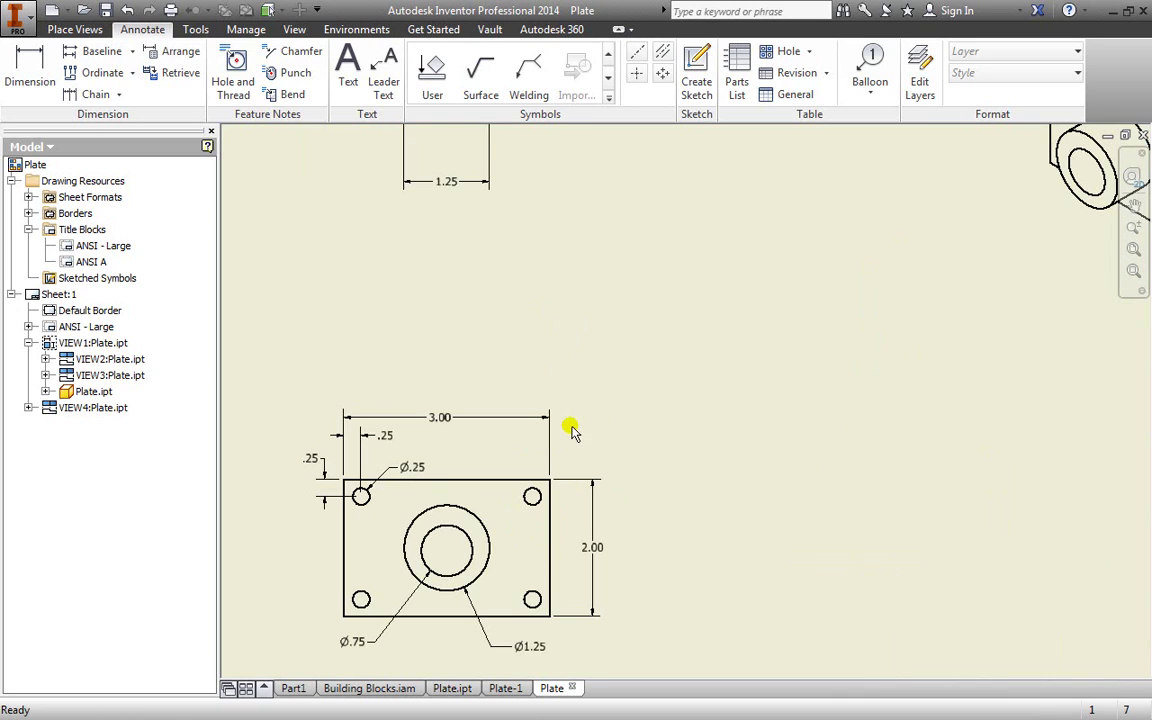
pyautogui.moveTo(470, 353); pyautogui.dragTo(580, 350, button='middle')
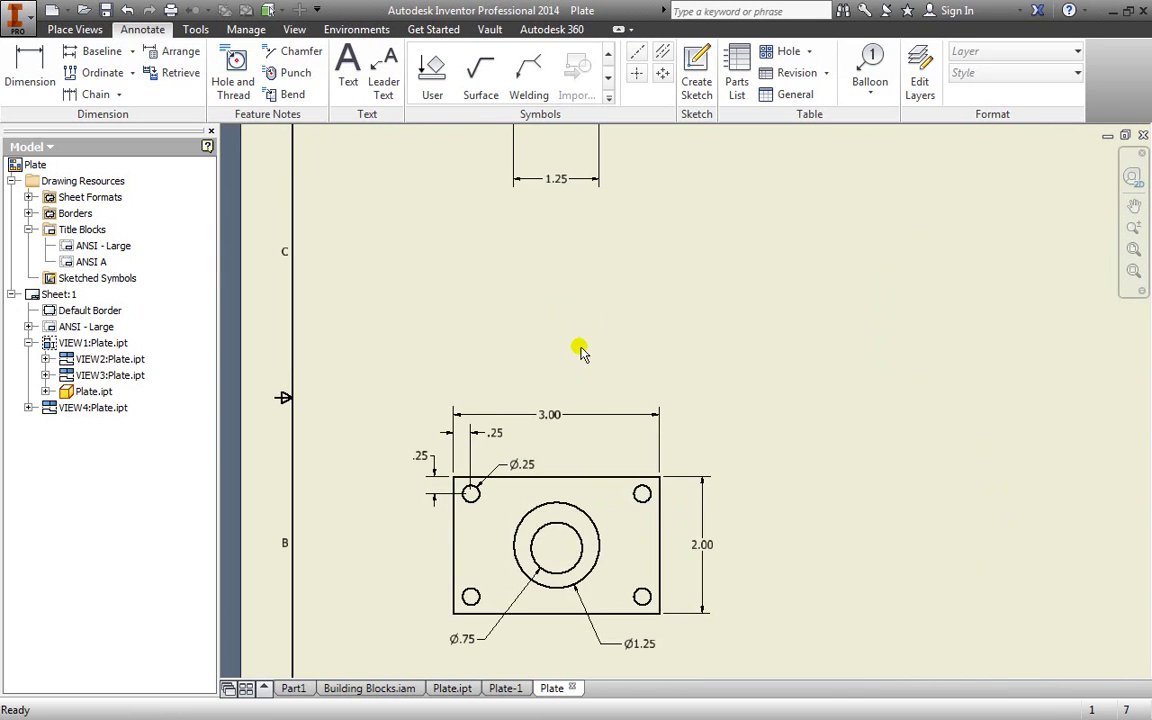
pyautogui.click(546, 414)
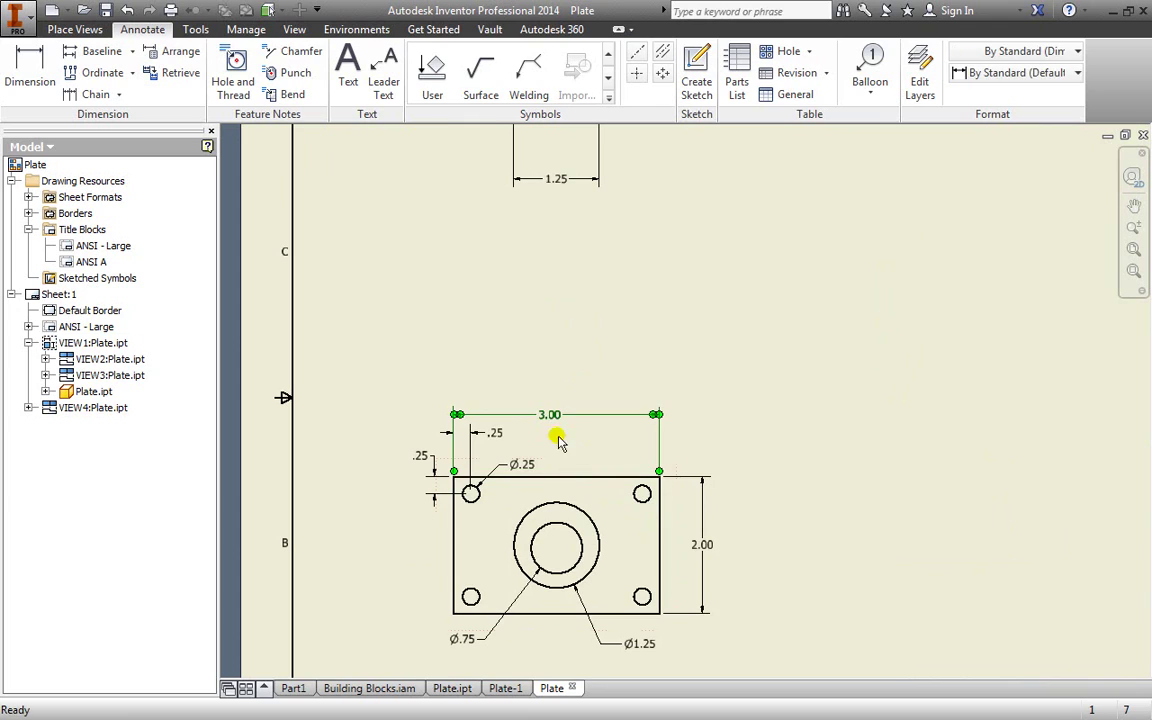
pyautogui.rightClick(556, 415)
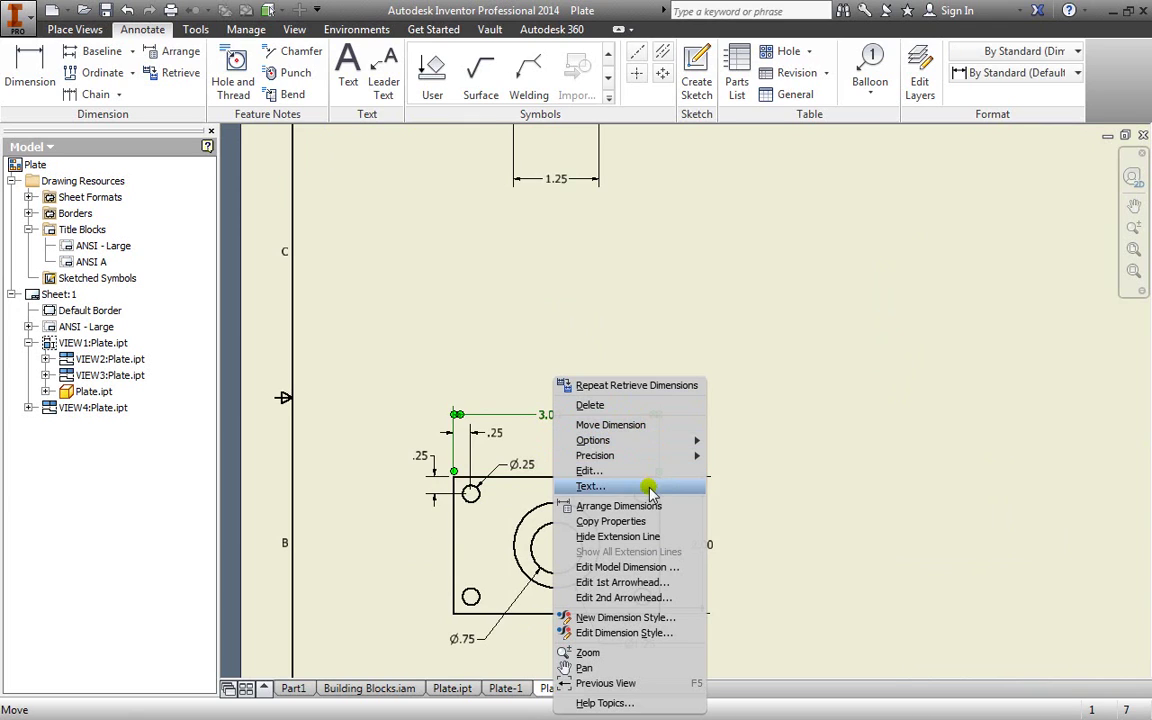
pyautogui.click(634, 427)
pyautogui.moveTo(624, 272); pyautogui.dragTo(625, 445, button='middle')
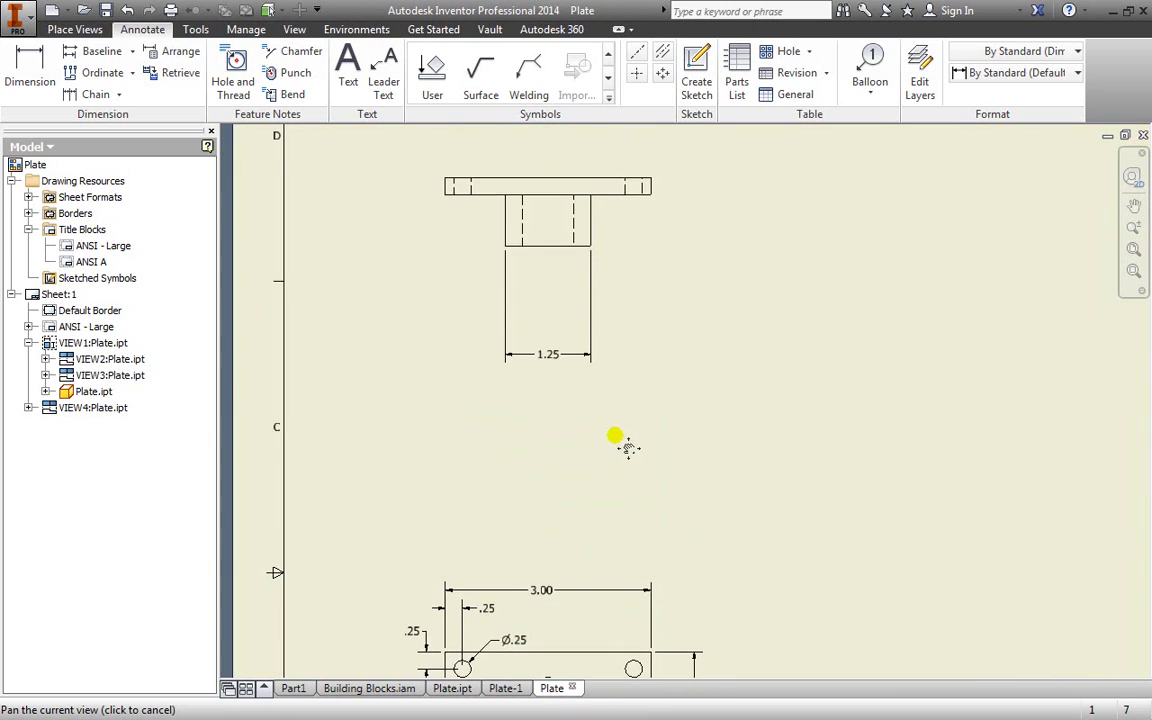
pyautogui.click(617, 177)
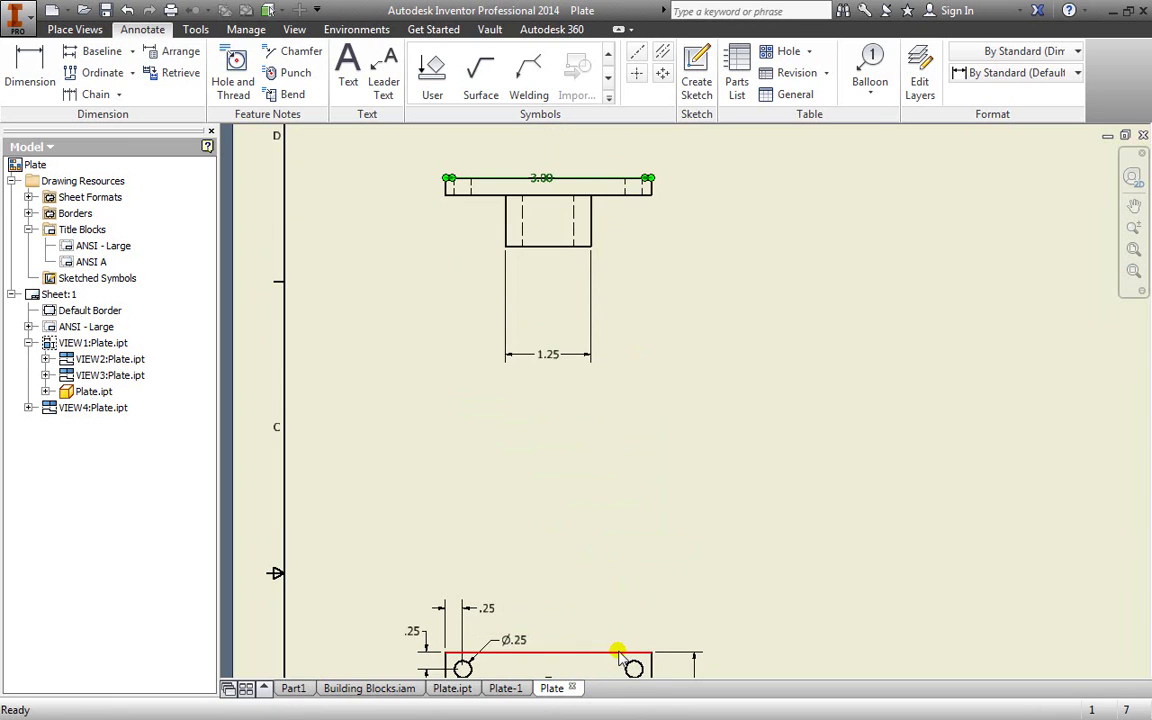
# - Lift the 3.00 dimension above the top view and reframe the sheet
pyautogui.moveTo(616, 198); pyautogui.dragTo(599, 290, button='middle')
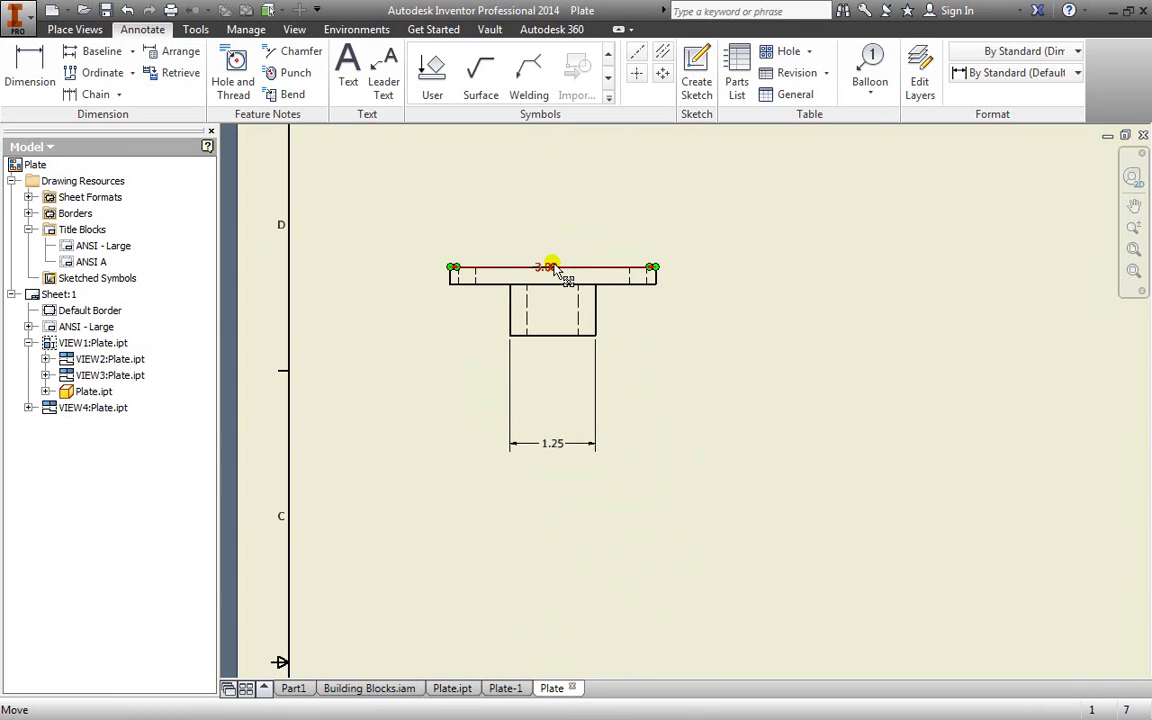
pyautogui.moveTo(551, 262); pyautogui.dragTo(551, 223)
pyautogui.scroll(2, 684, 368)
pyautogui.scroll(-3, 689, 373)
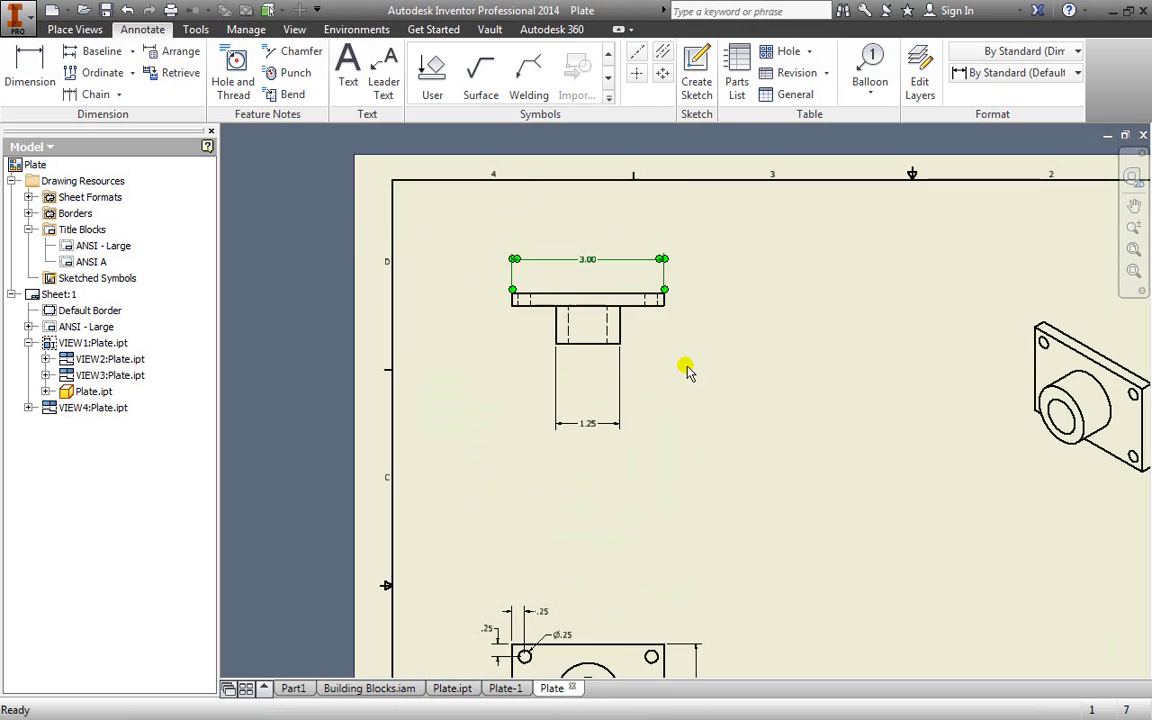
pyautogui.moveTo(704, 405); pyautogui.dragTo(674, 303, button='middle')
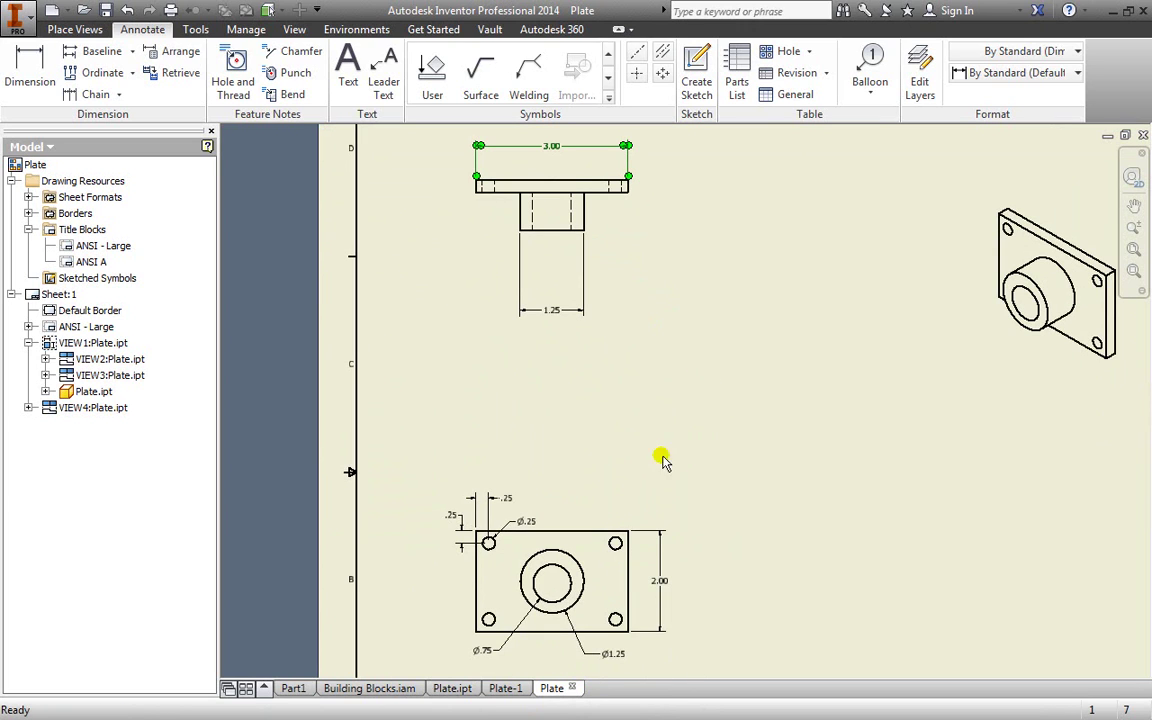
pyautogui.moveTo(778, 541)
pyautogui.mouseDown(button='middle')
pyautogui.moveTo(663, 476)
pyautogui.moveTo(660, 445)
pyautogui.mouseUp(button='middle')
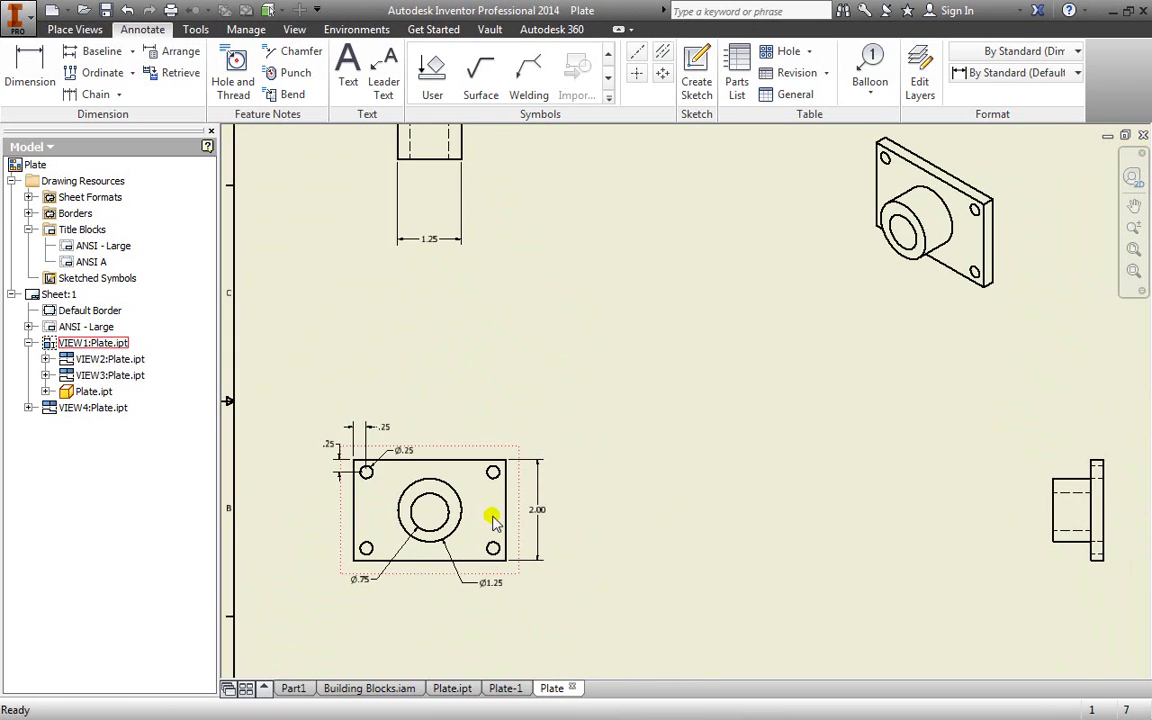
pyautogui.moveTo(457, 406); pyautogui.dragTo(476, 399, button='middle')
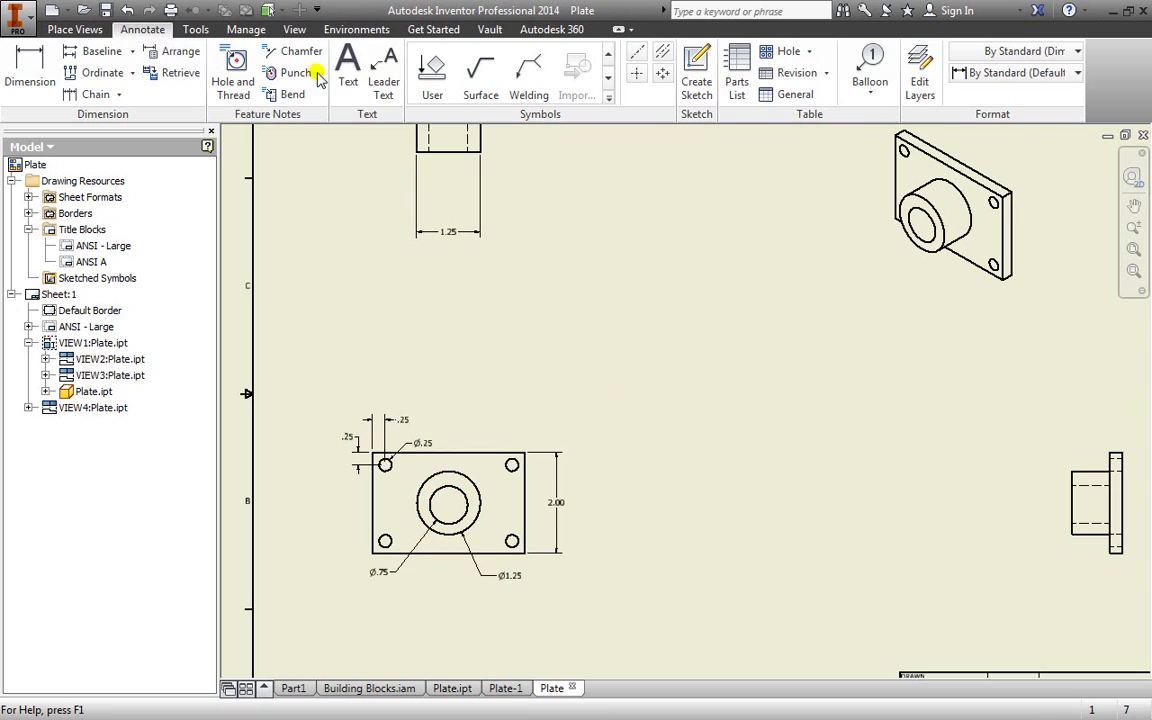
# - Cut a vertical section A through the plan view's centre and place Section A-A at 1 : 1 to the right
pyautogui.click(80, 29)
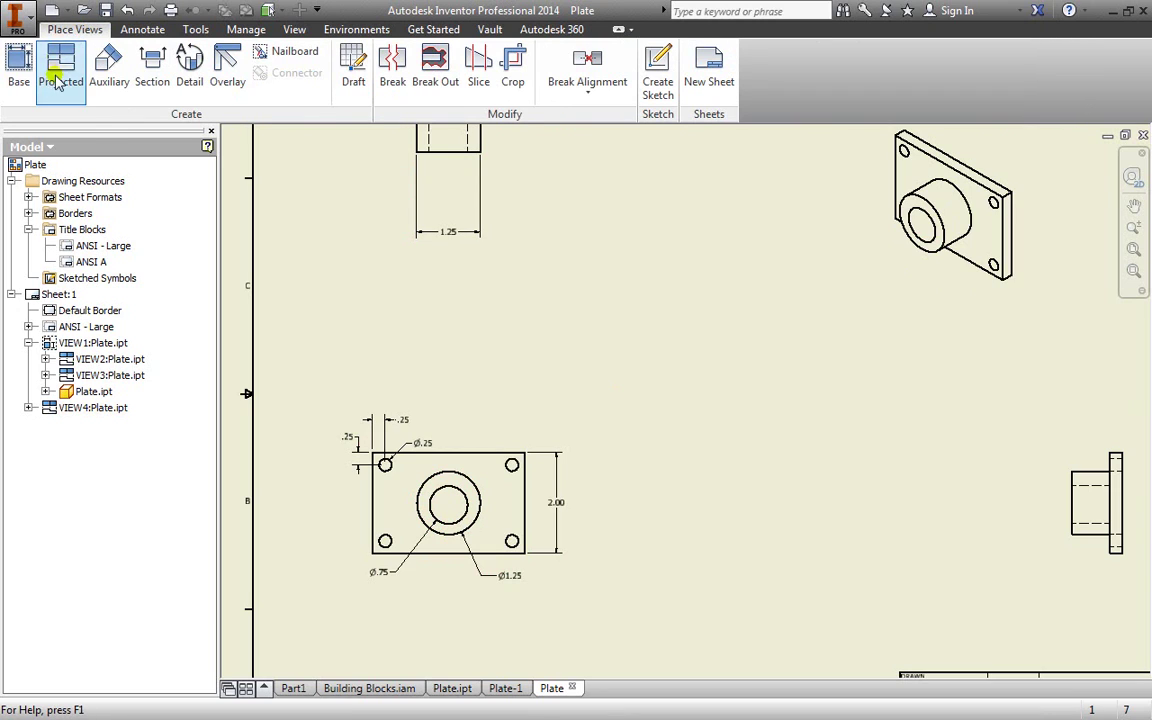
pyautogui.click(153, 72)
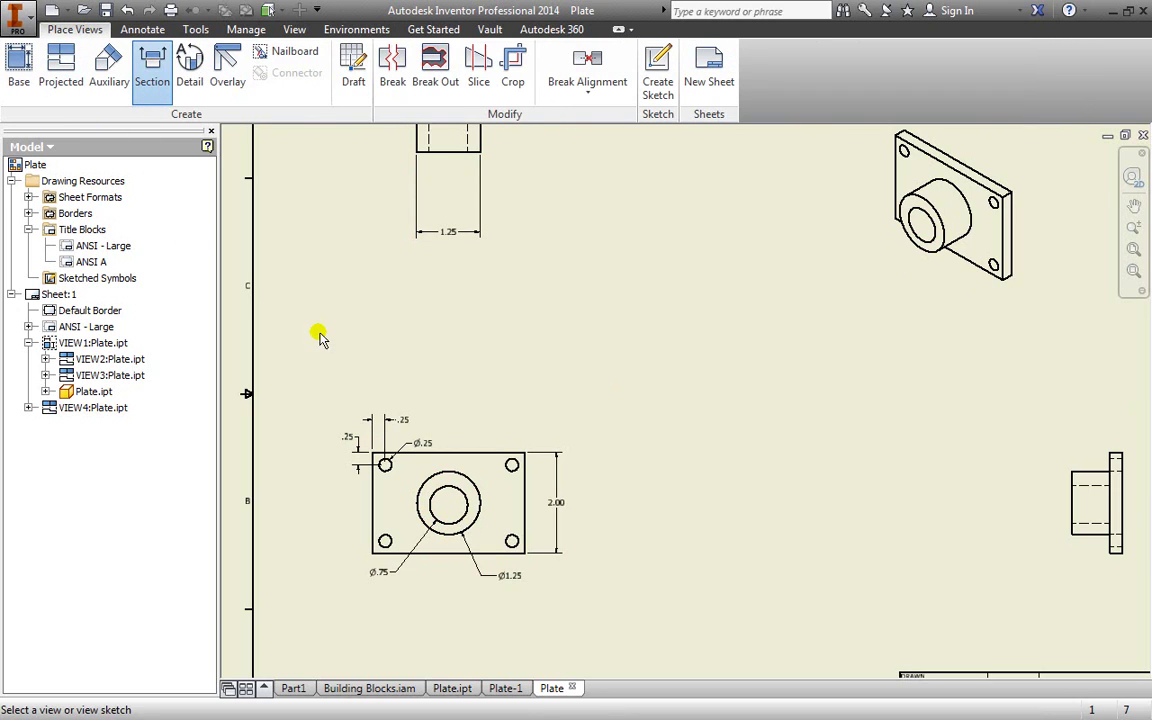
pyautogui.click(445, 440)
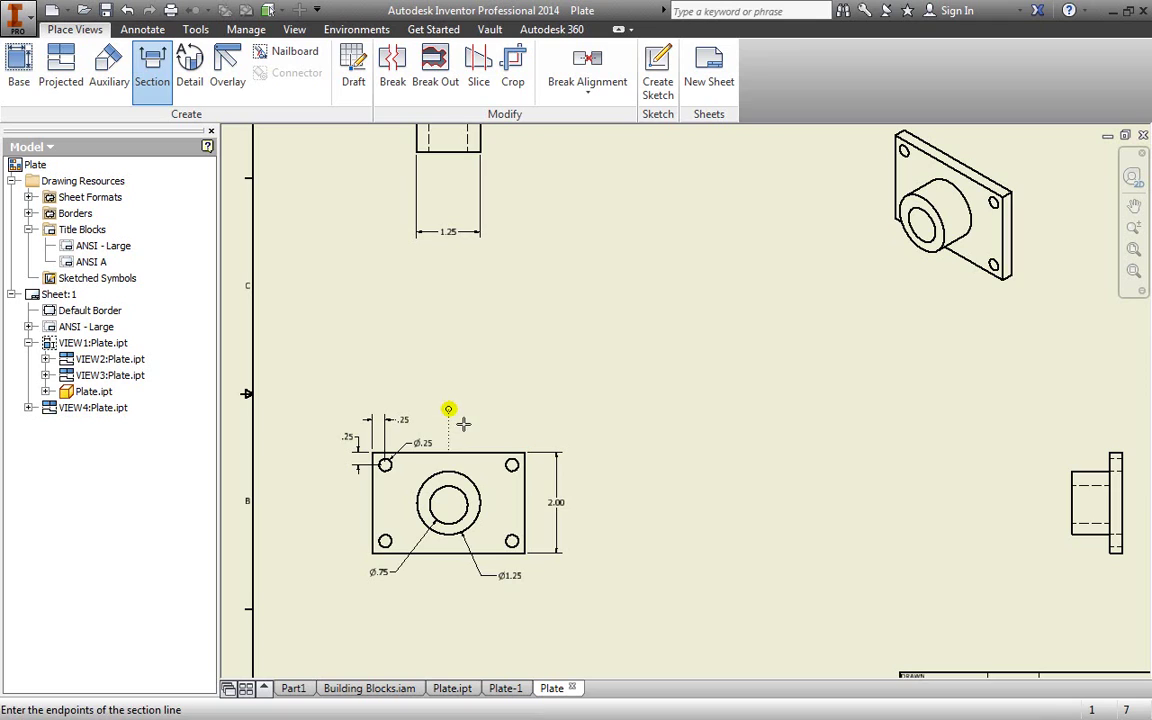
pyautogui.click(448, 420)
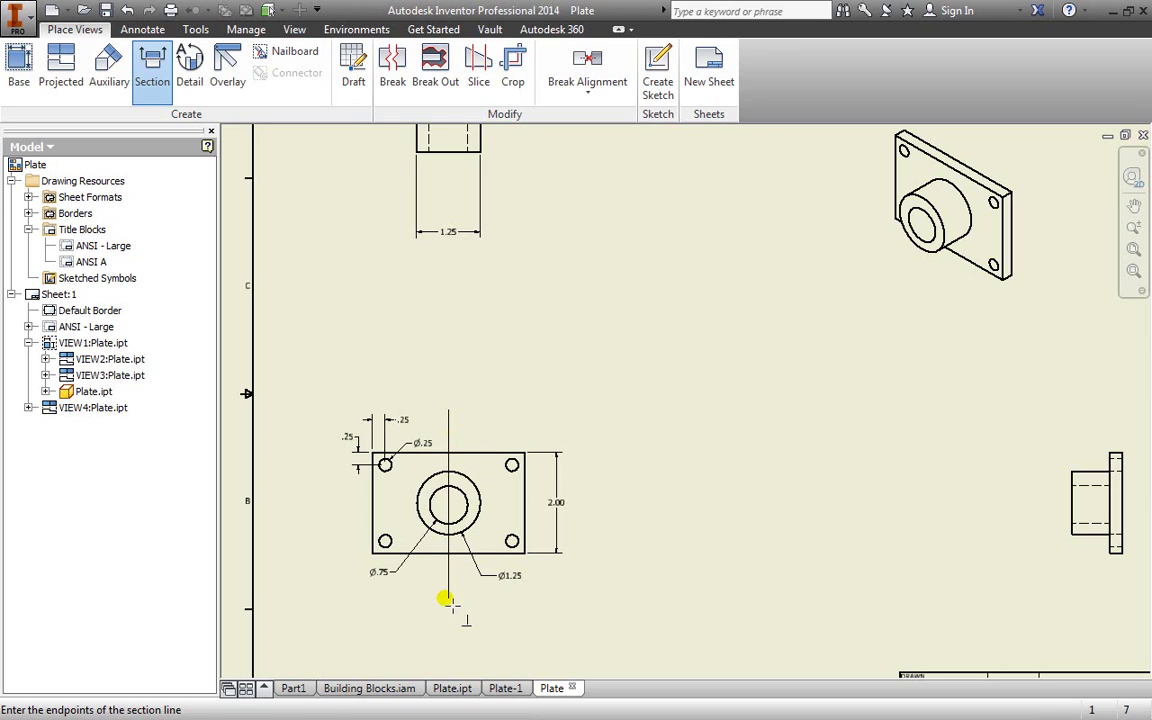
pyautogui.click(448, 597)
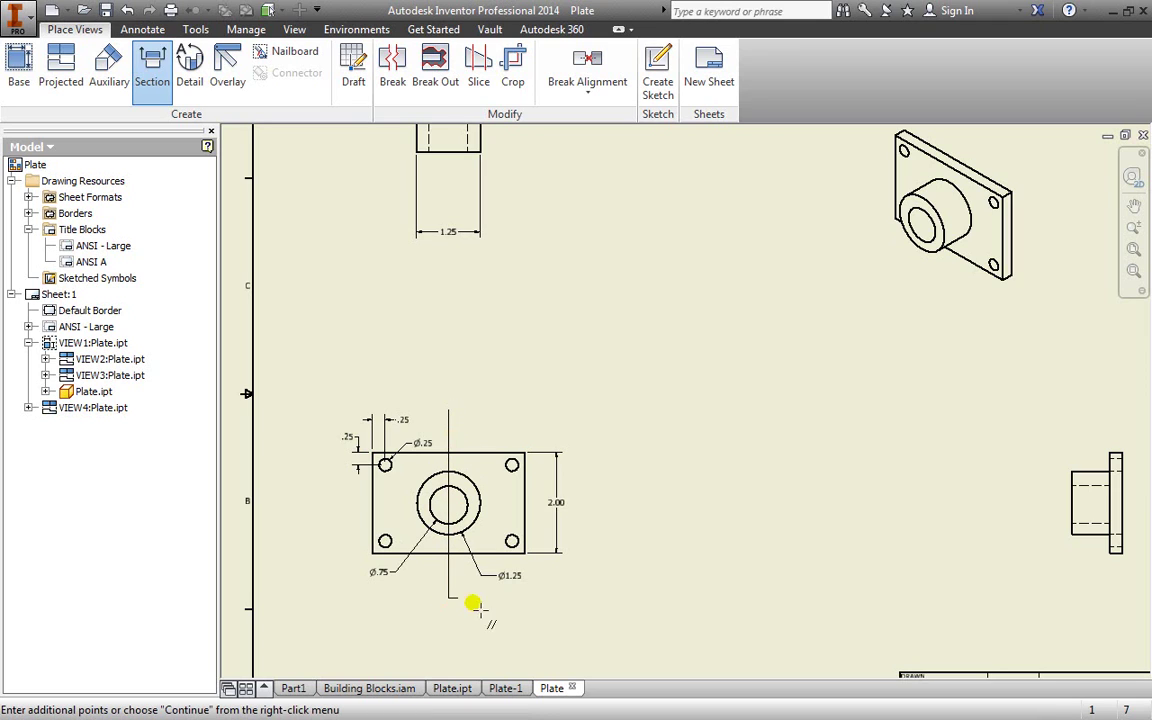
pyautogui.rightClick(597, 411)
pyautogui.click(679, 411)
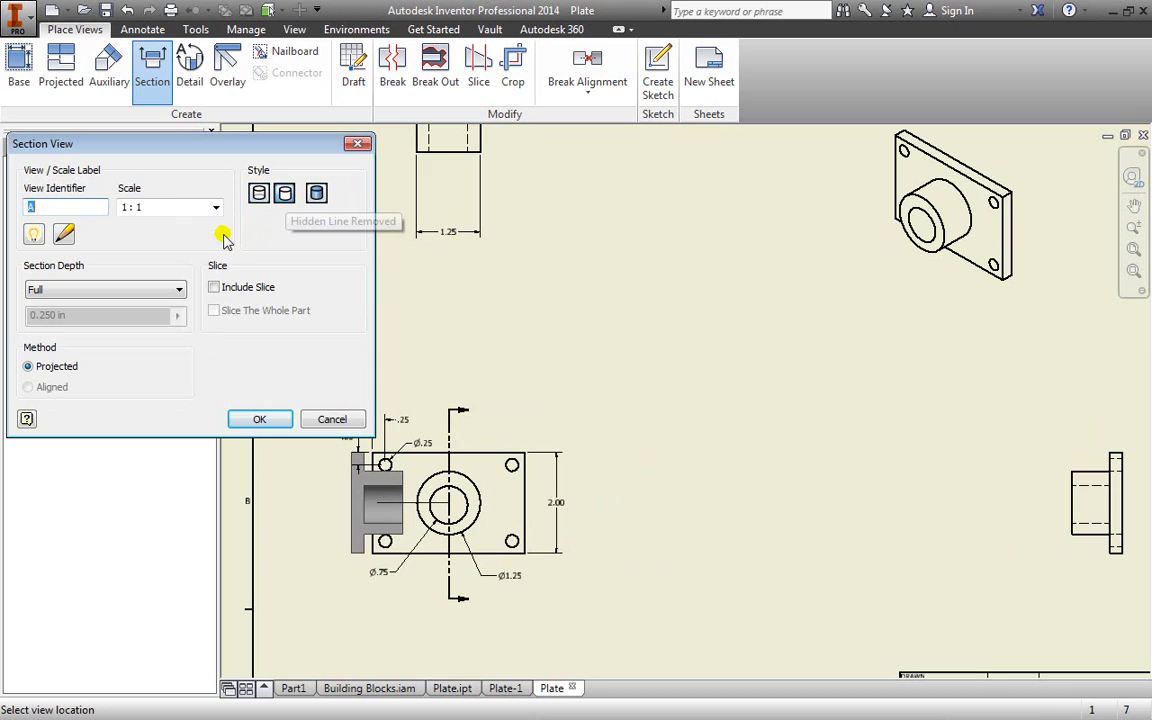
pyautogui.click(40, 208)
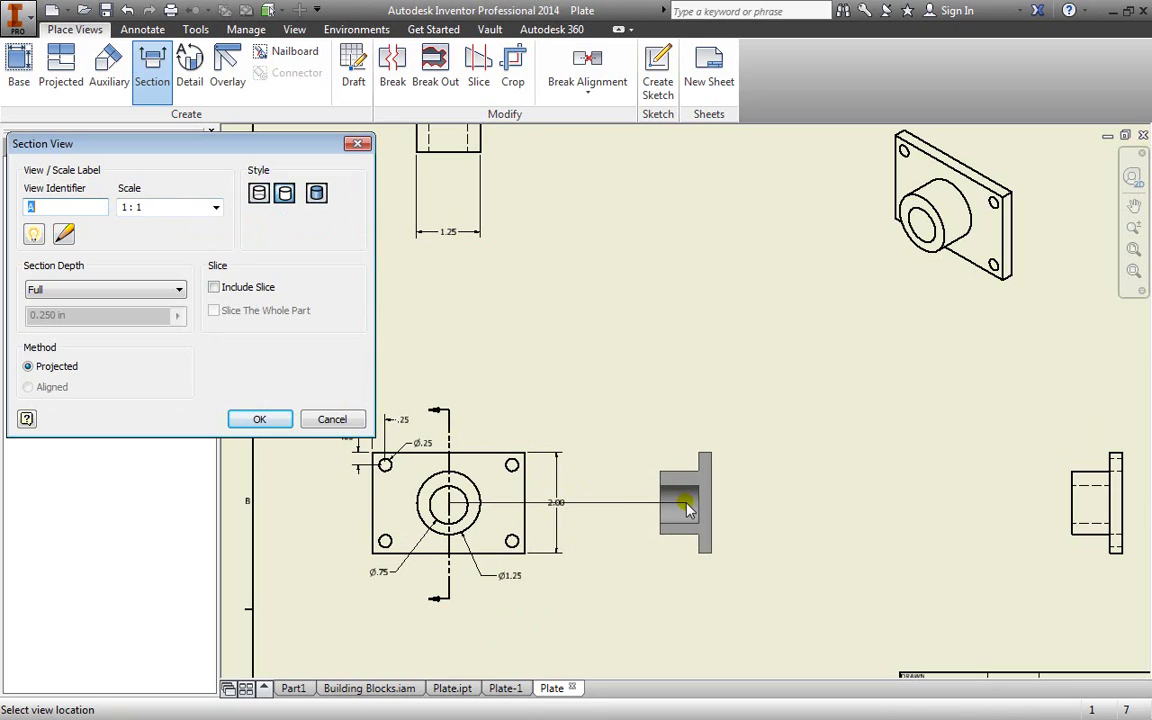
pyautogui.click(690, 510)
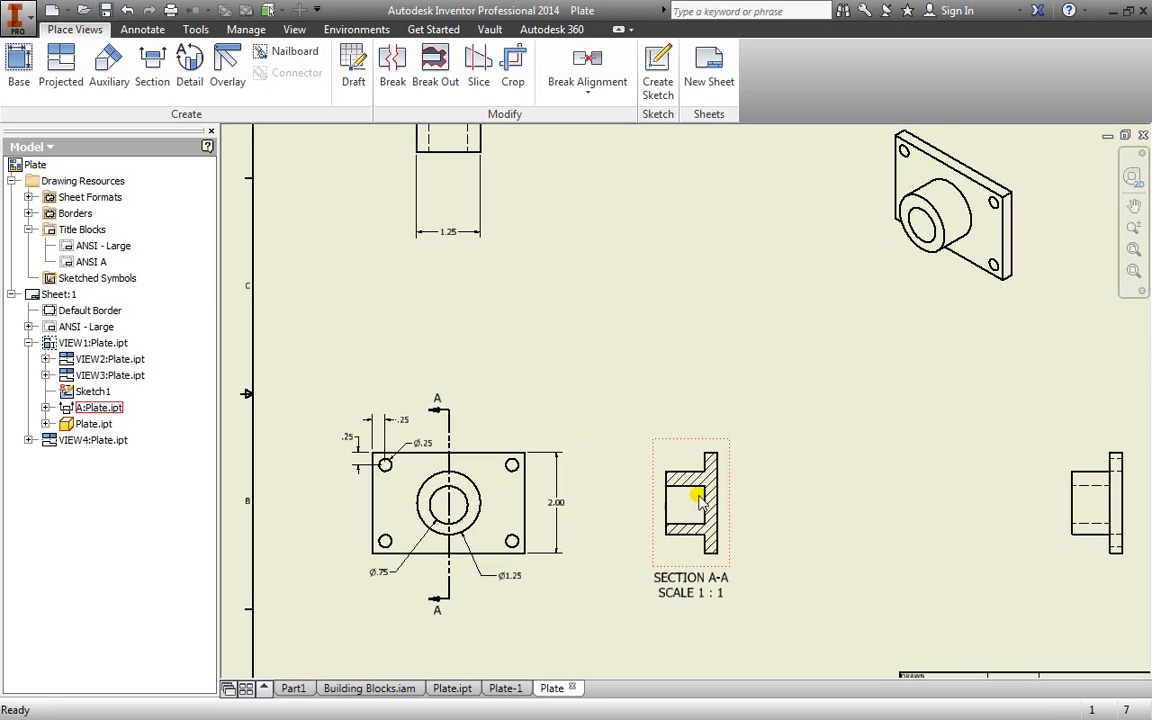
# - Circle the boss-to-plate corner of Section A-A as Detail B at 2 : 1, placed above right
pyautogui.click(190, 80)
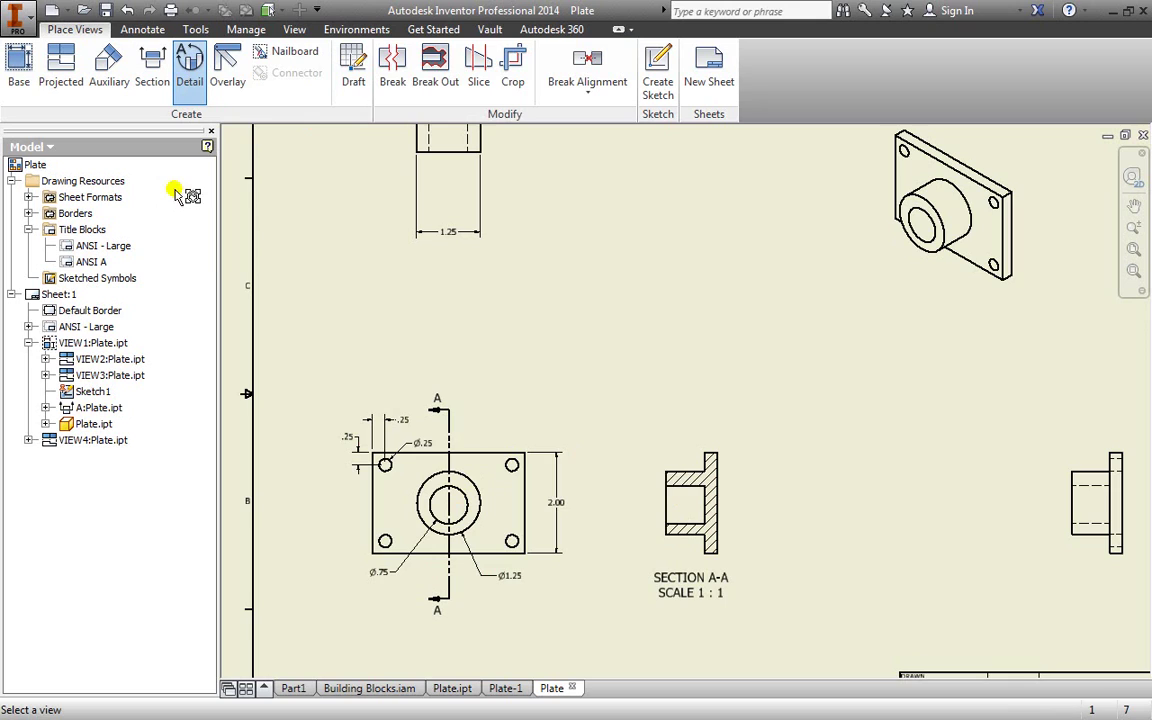
pyautogui.click(688, 448)
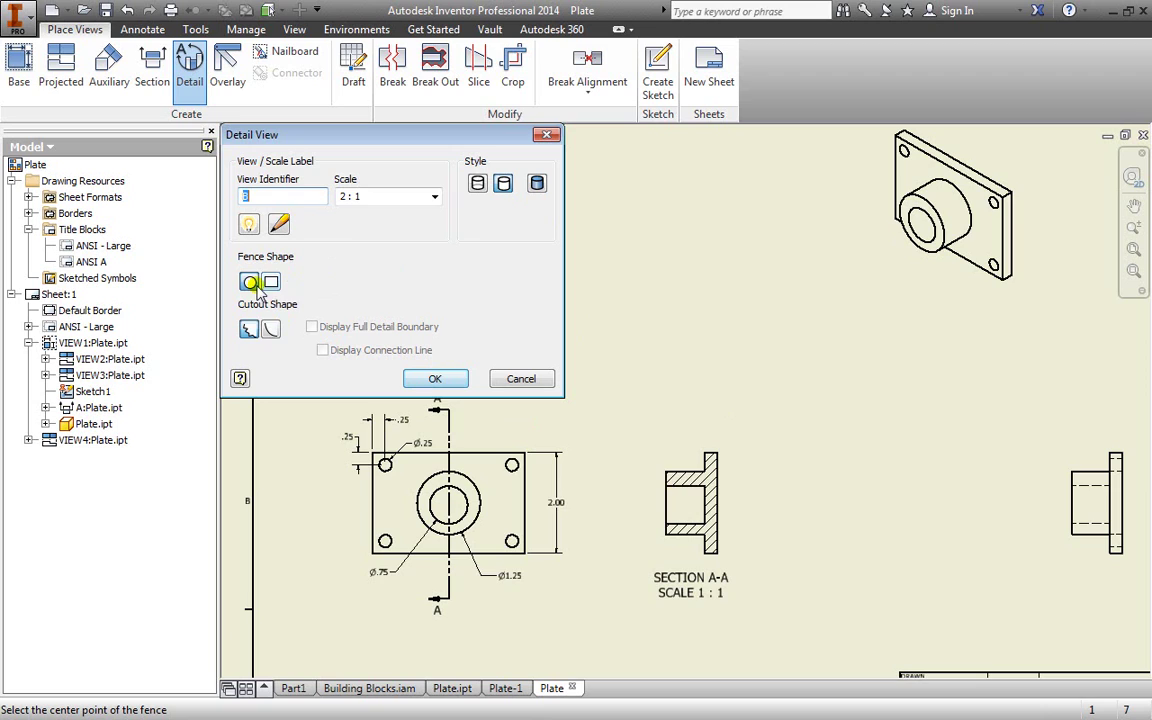
pyautogui.click(713, 477)
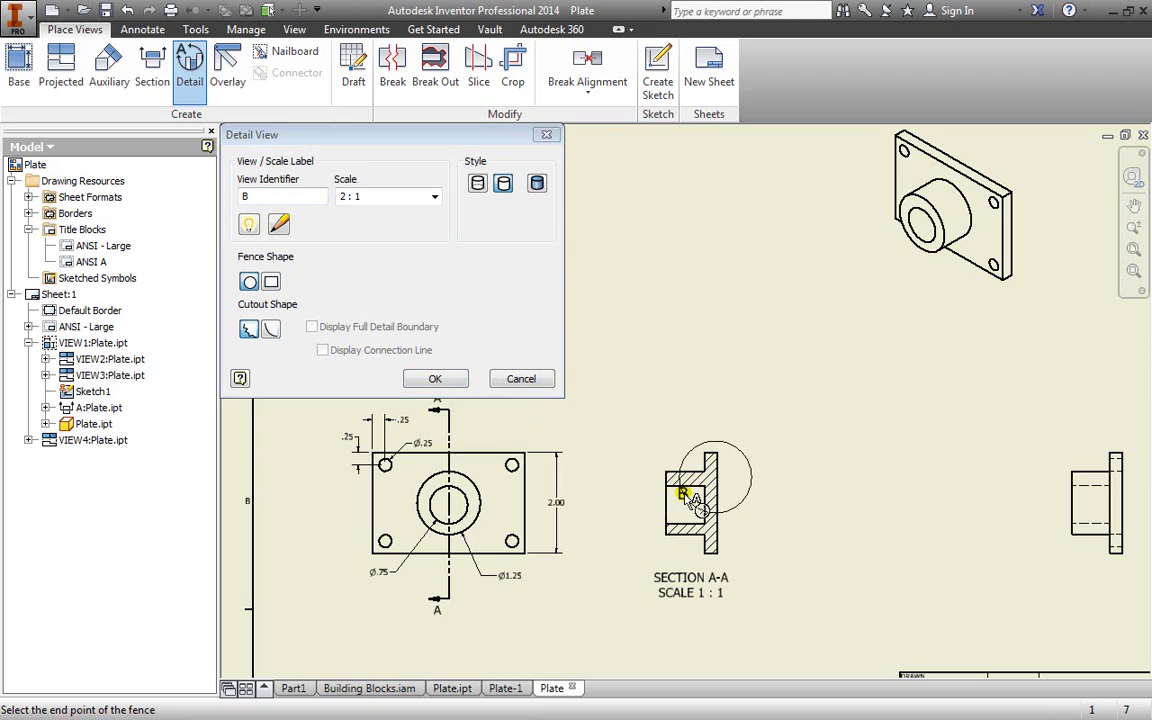
pyautogui.click(697, 507)
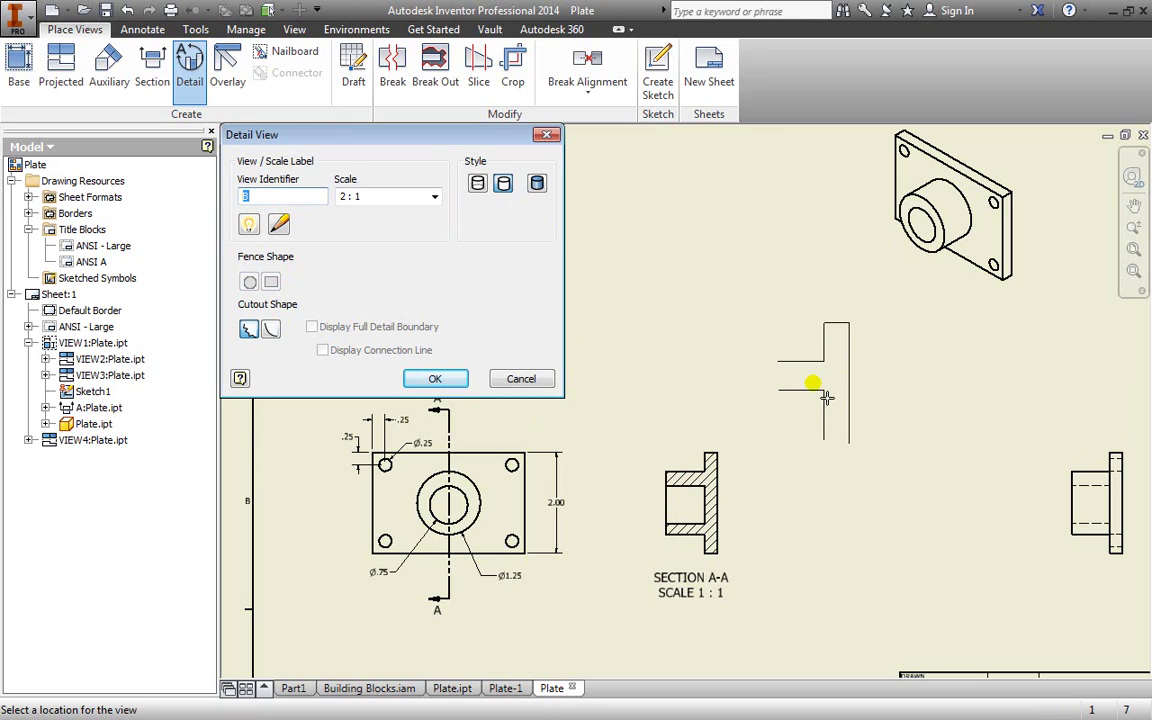
pyautogui.click(820, 388)
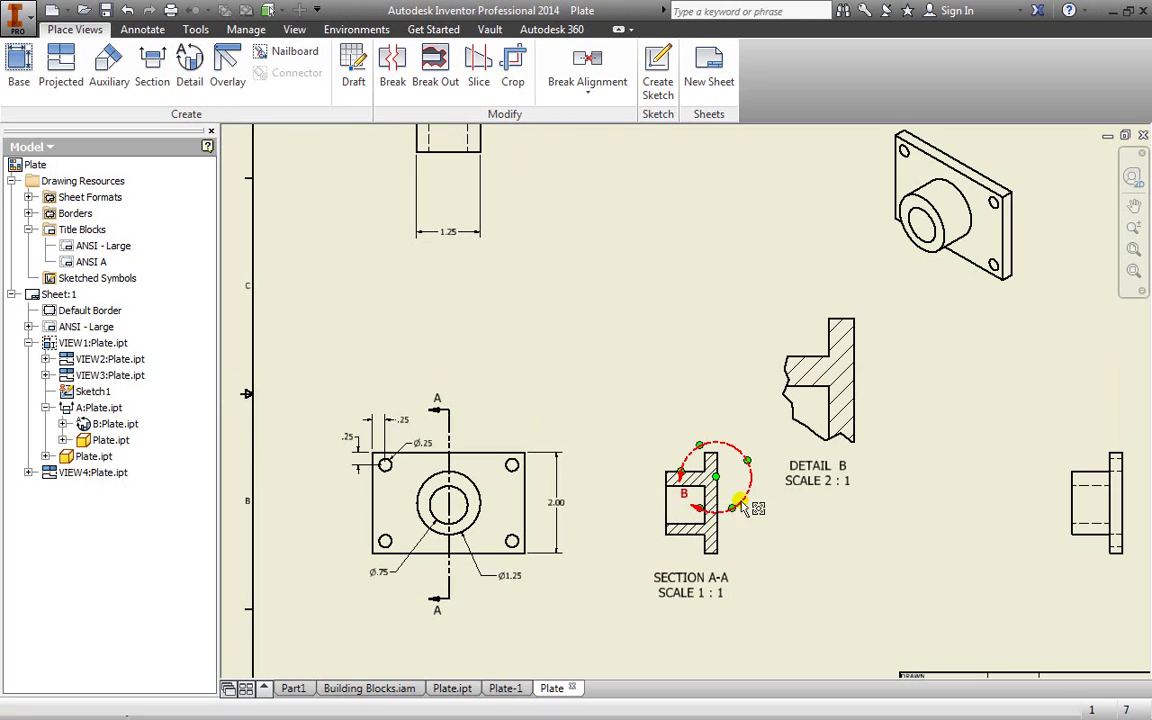
pyautogui.moveTo(731, 508)
pyautogui.mouseDown()
pyautogui.moveTo(735, 543)
pyautogui.moveTo(723, 482)
pyautogui.mouseUp()
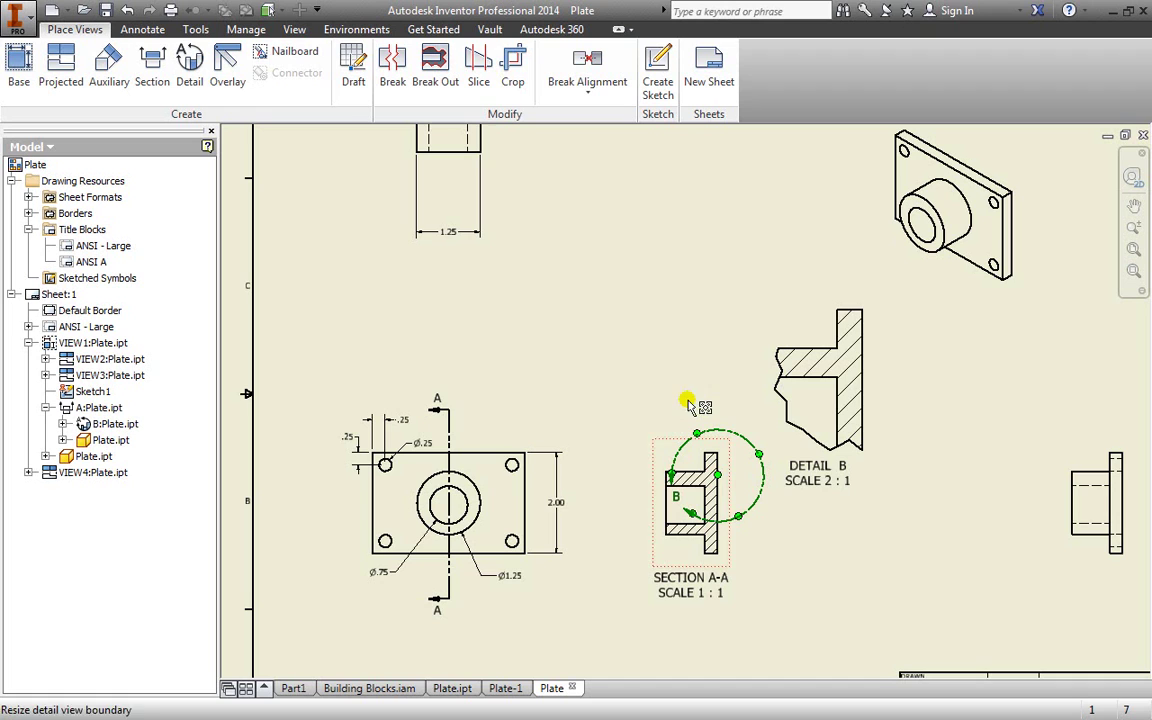
# - Add a text box reading NOTE to the right of the top view
pyautogui.click(142, 29)
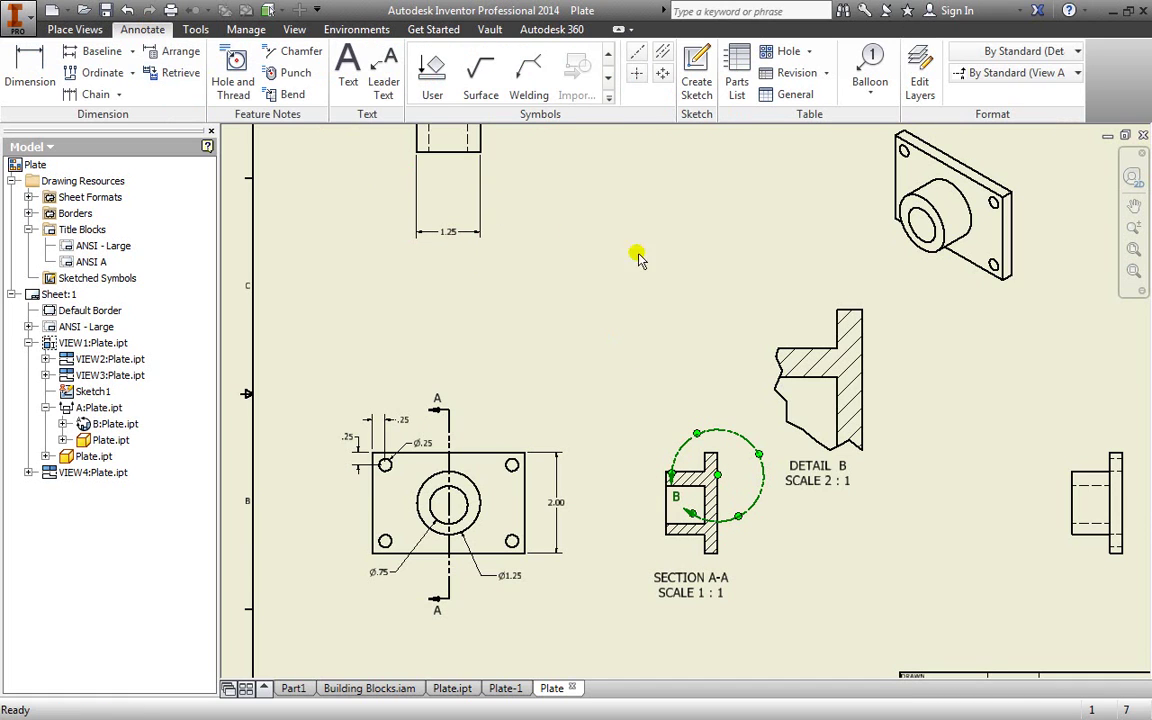
pyautogui.scroll(-3, 713, 282)
pyautogui.moveTo(757, 233); pyautogui.dragTo(647, 292, button='middle')
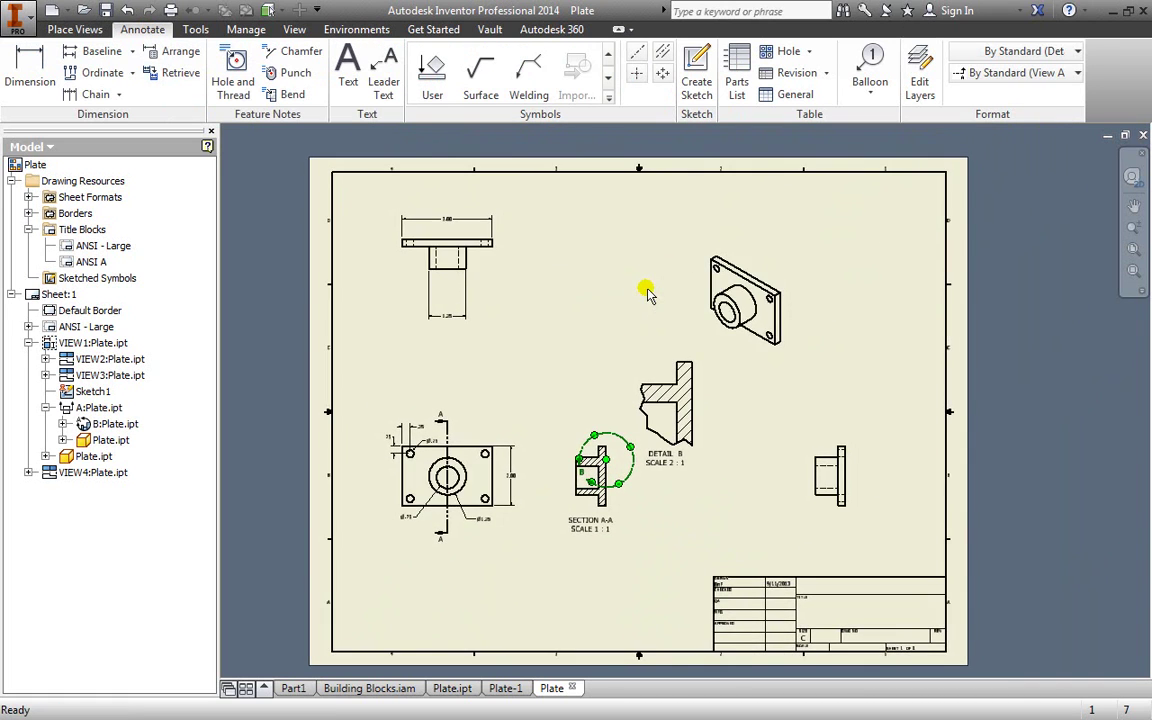
pyautogui.click(349, 76)
pyautogui.moveTo(513, 216); pyautogui.dragTo(598, 256)
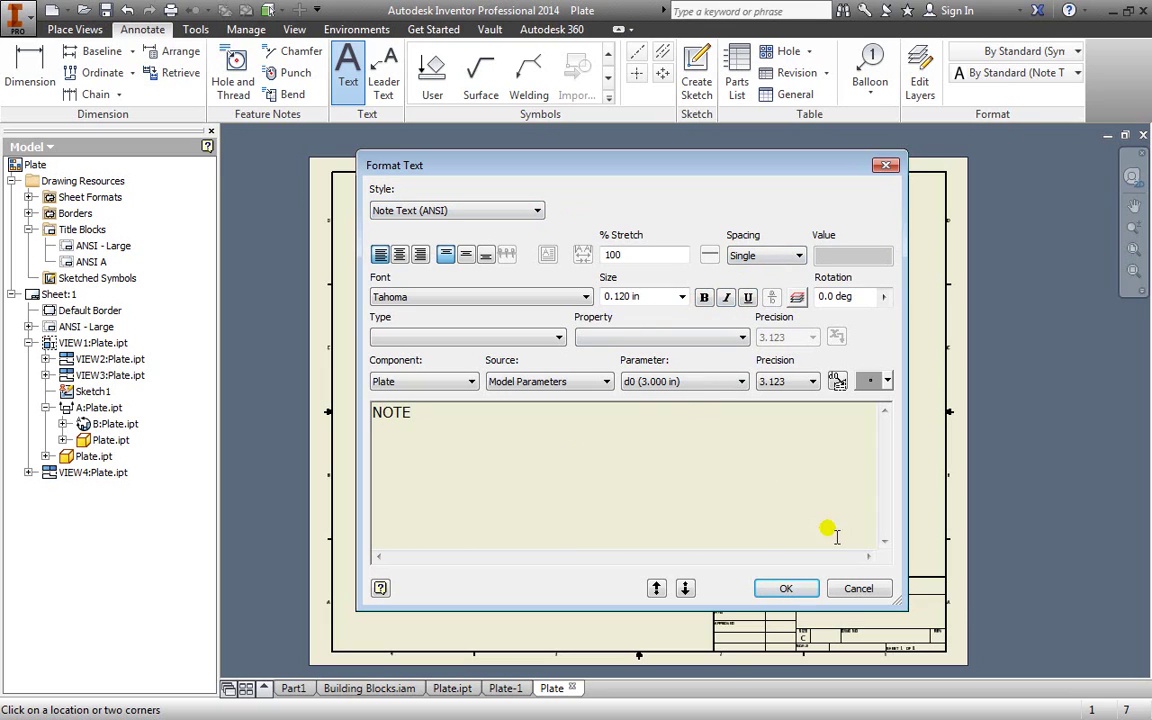
pyautogui.click(795, 587)
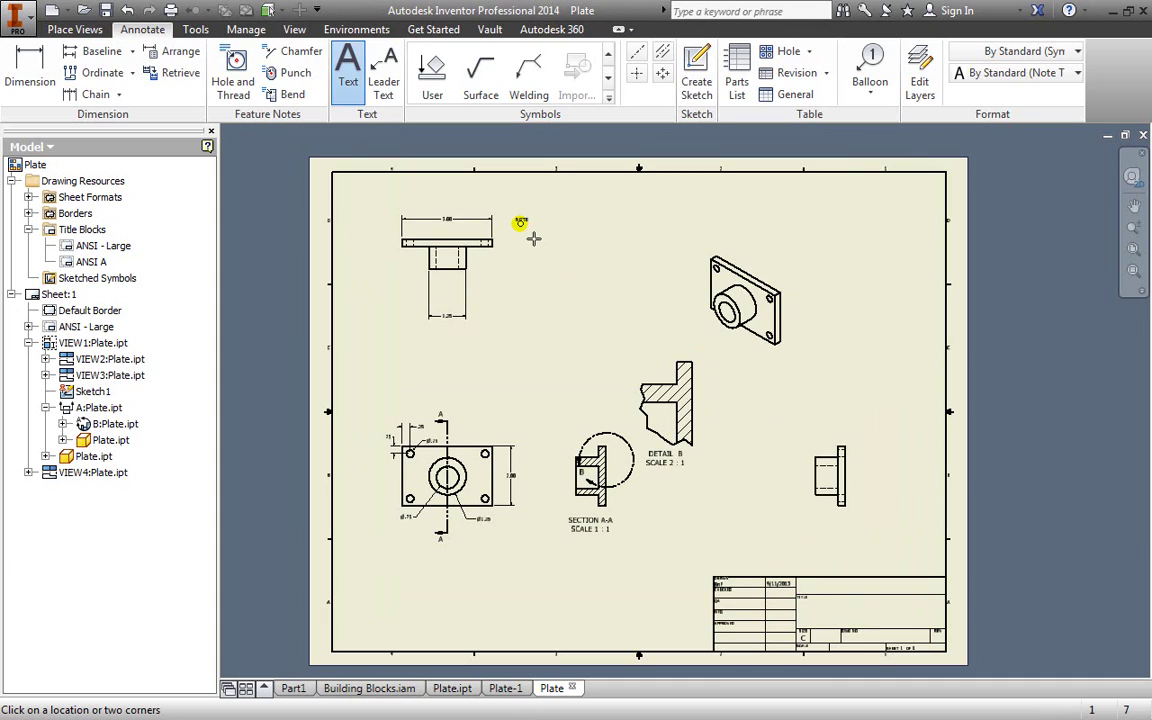
# - Add a leader note 'Additional note' anchored on the plan view's upper-right hole
pyautogui.click(382, 76)
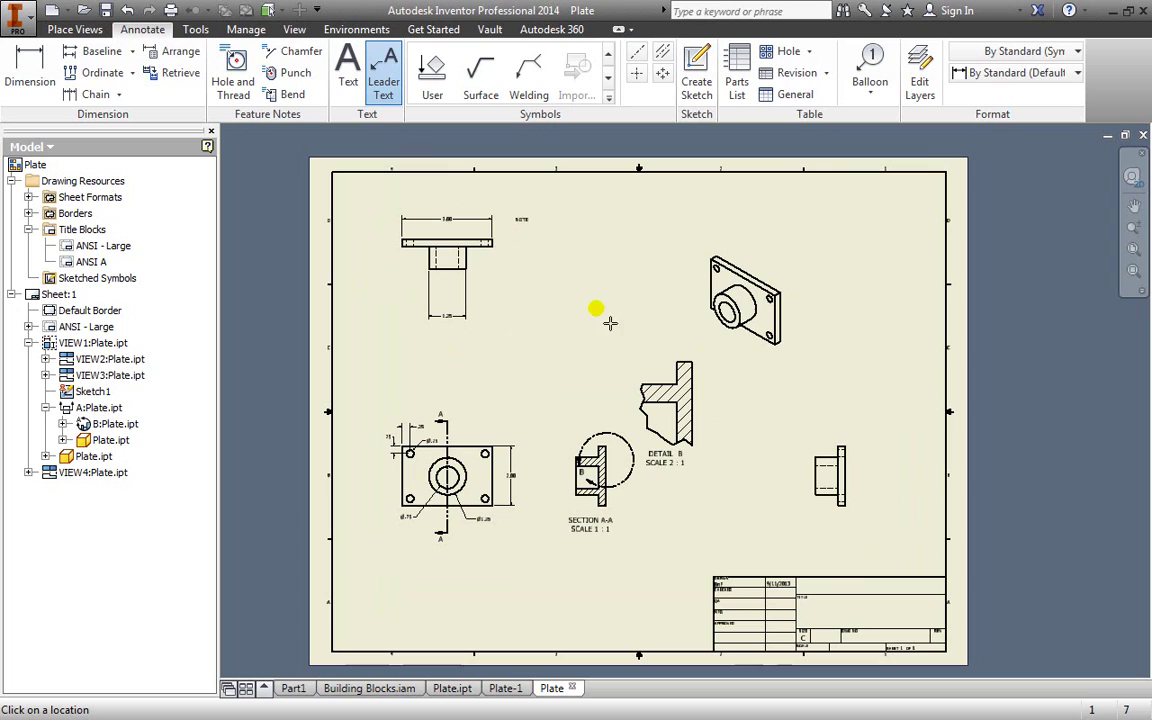
pyautogui.click(487, 454)
pyautogui.click(564, 312)
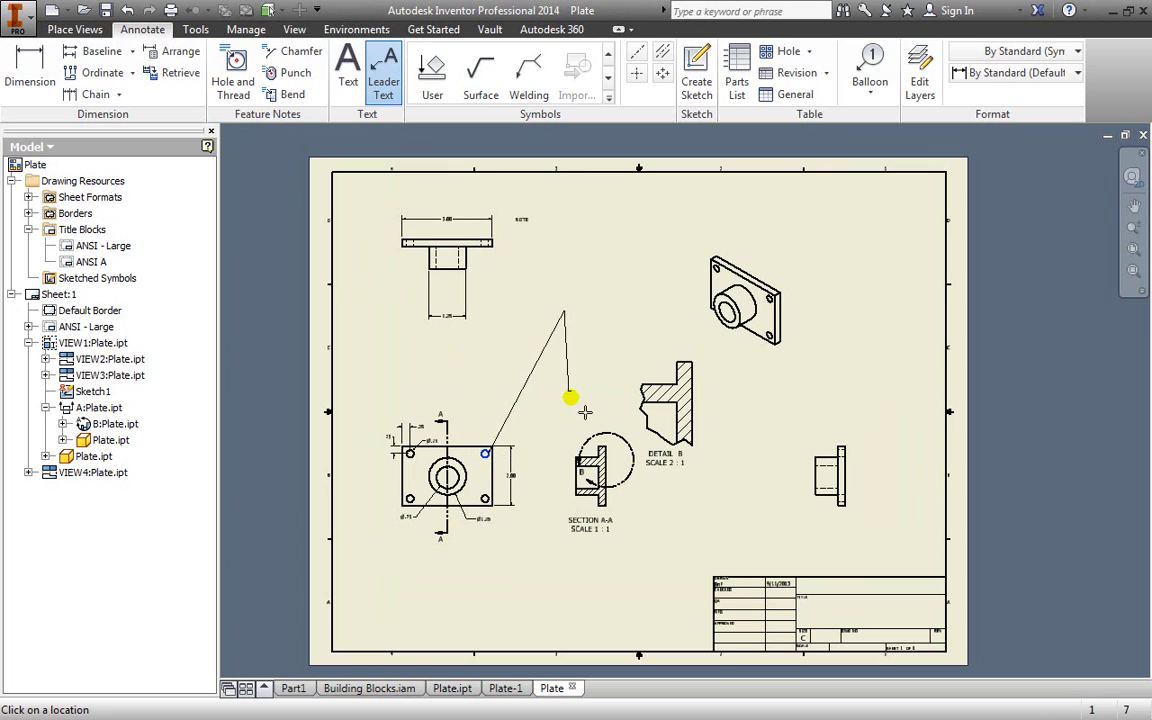
pyautogui.press('Escape')
pyautogui.click(626, 323)
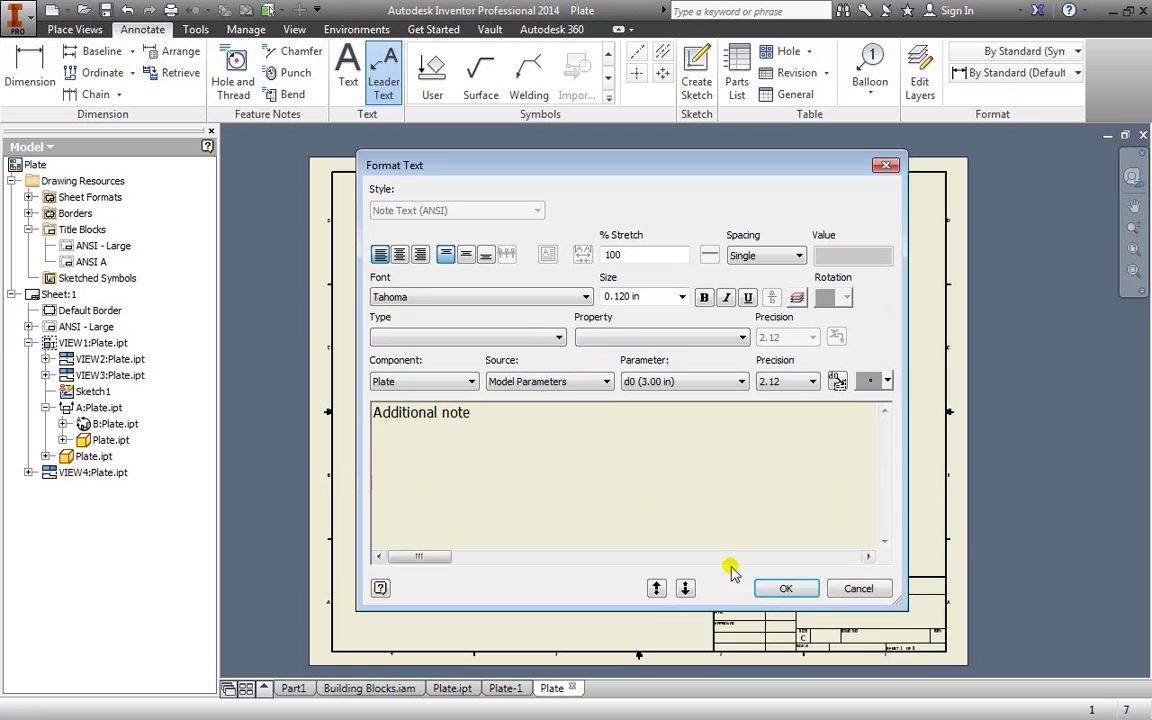
pyautogui.click(785, 588)
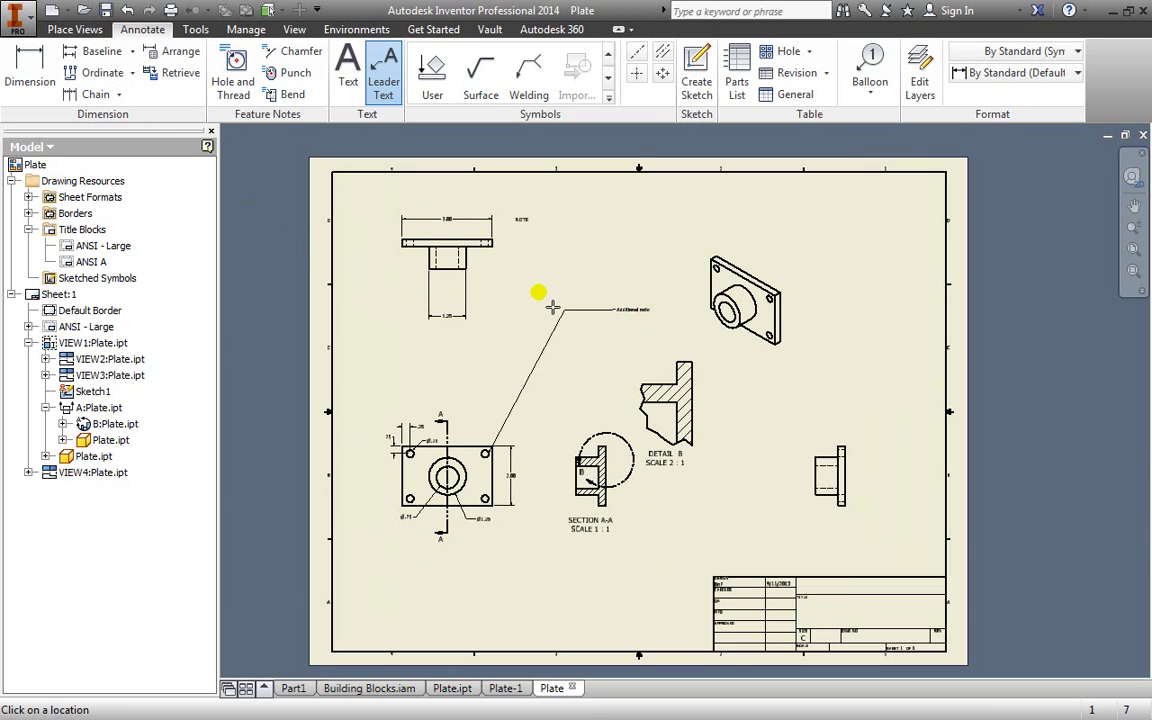
pyautogui.click(76, 29)
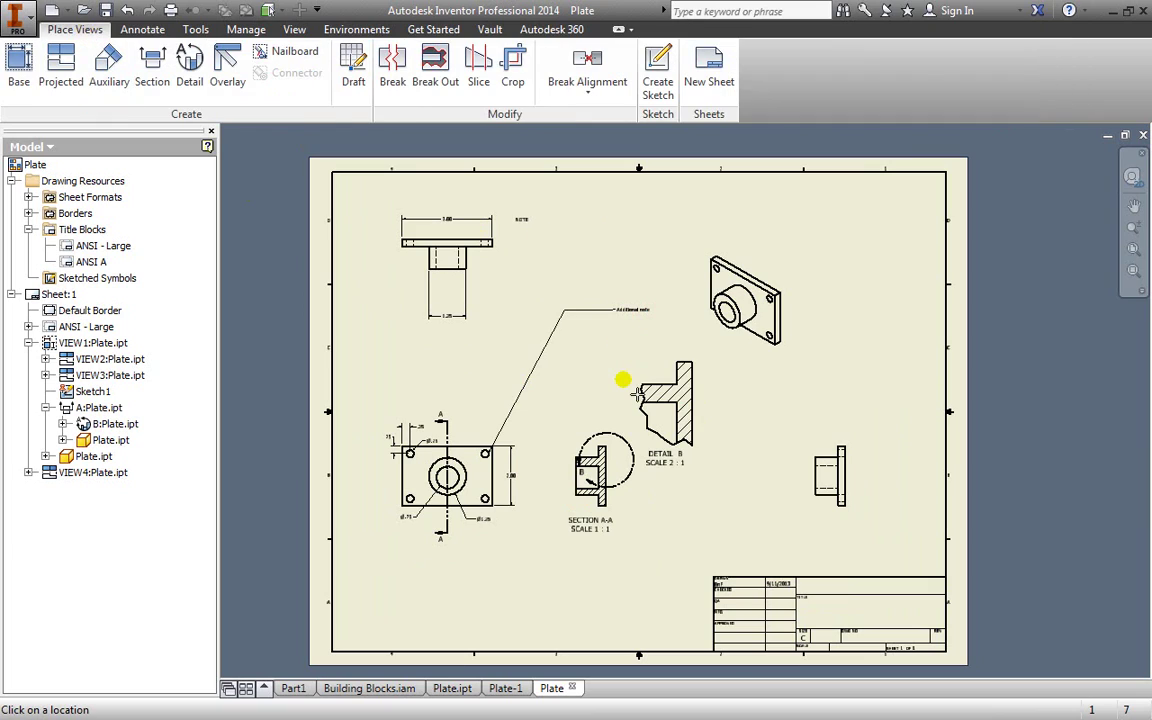